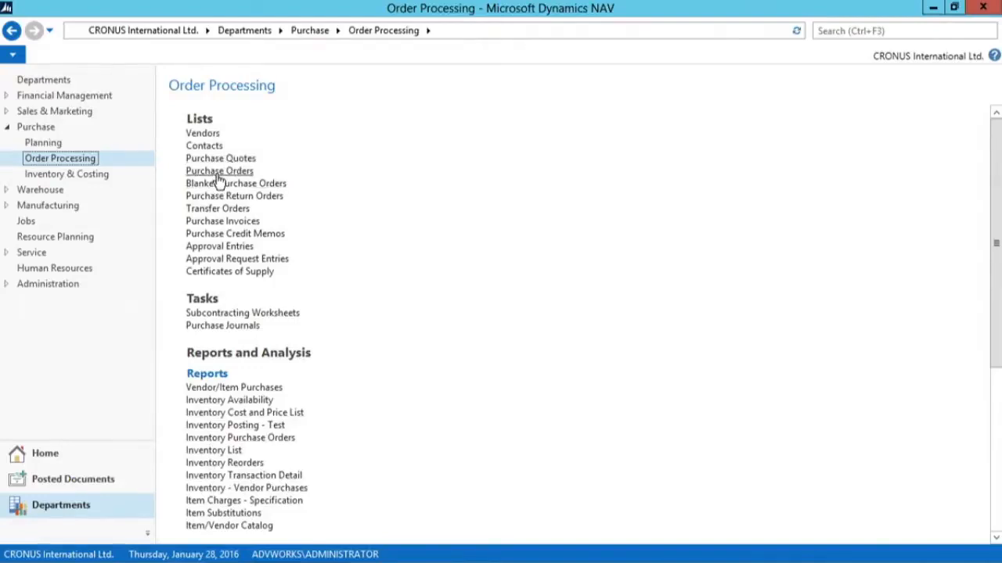
- Create a new purchase order with Progressive Home Furnishings as the buy-from vendor
left_click(219, 171)
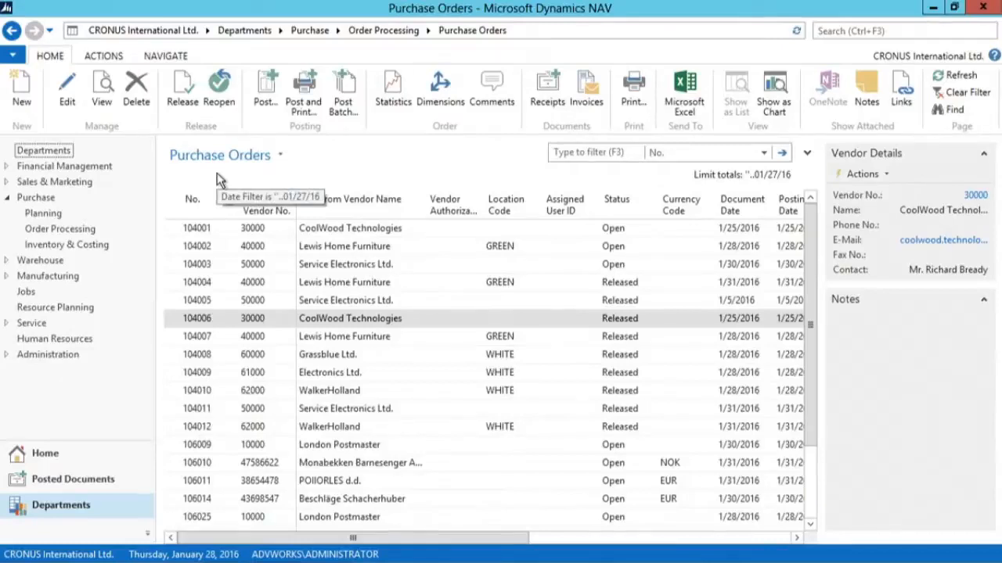
left_click(23, 93)
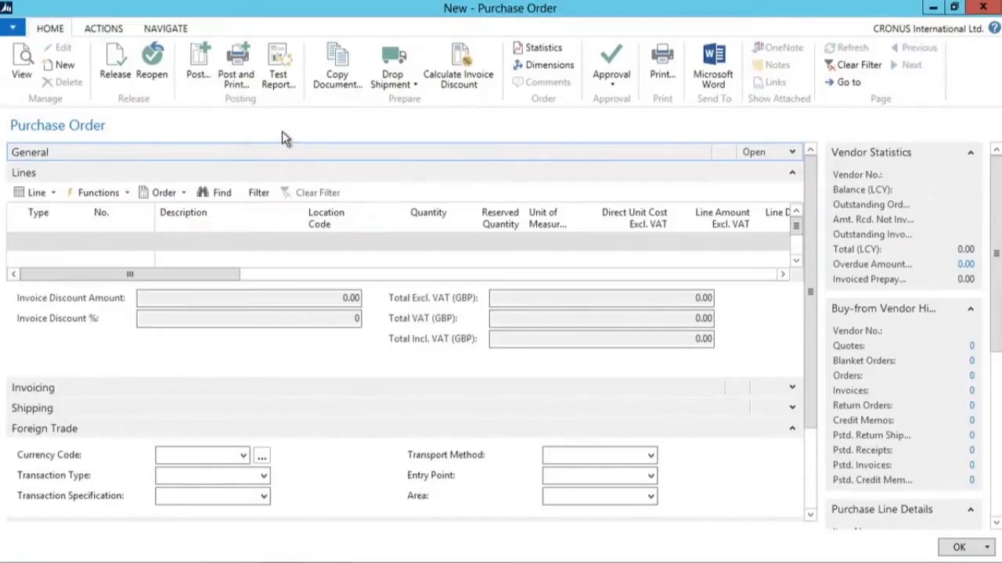
left_click(793, 153)
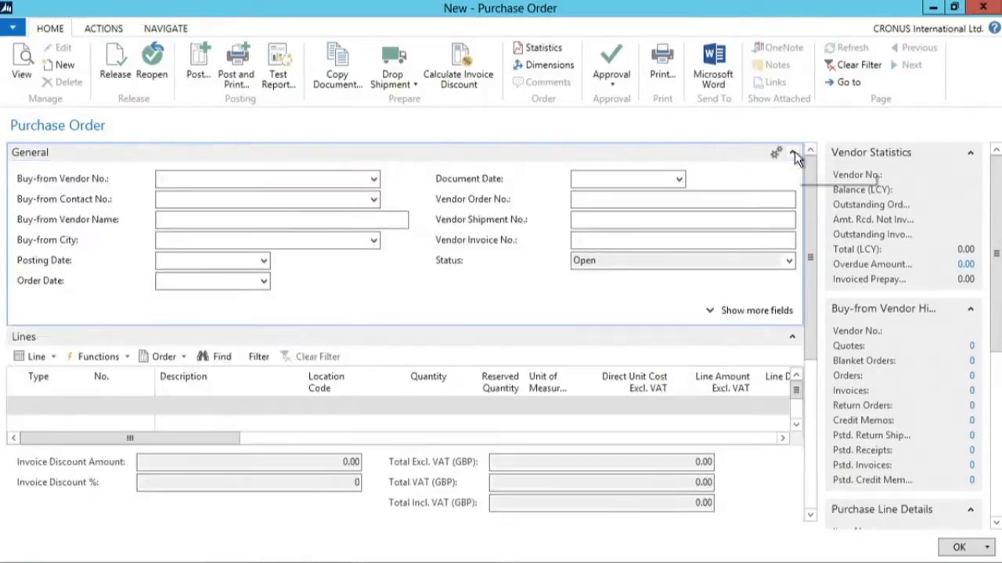
left_click(373, 179)
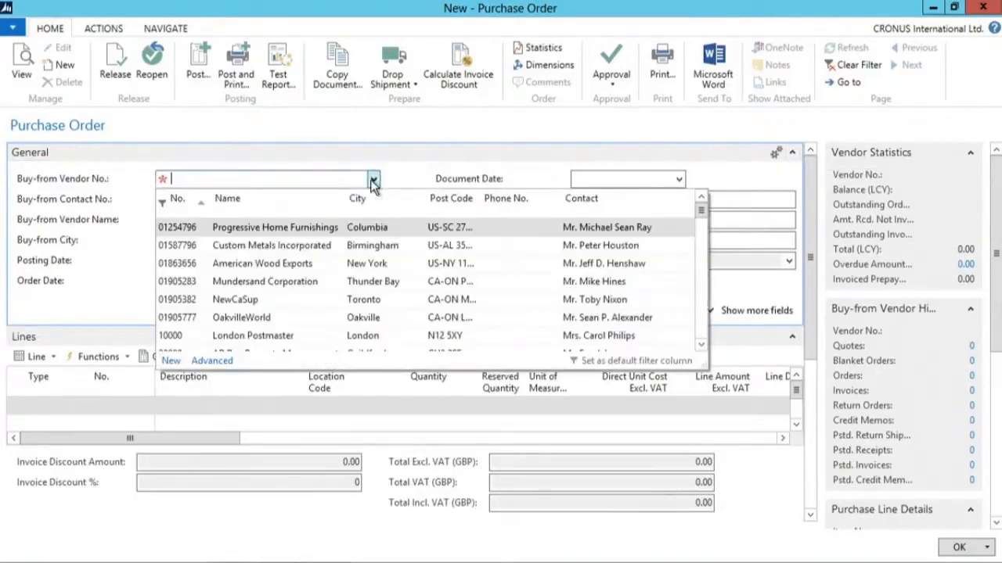
left_click(299, 228)
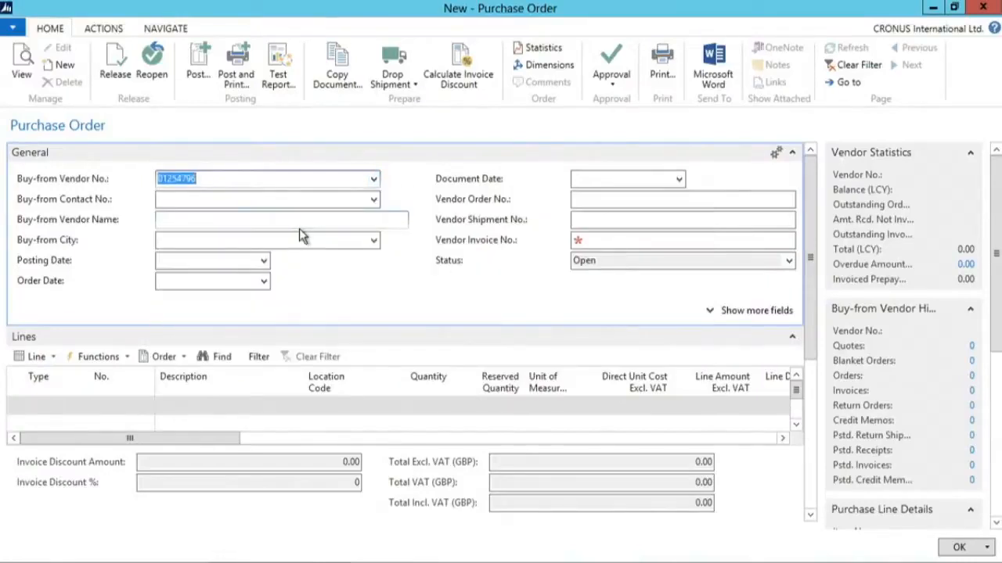
key("Tab")
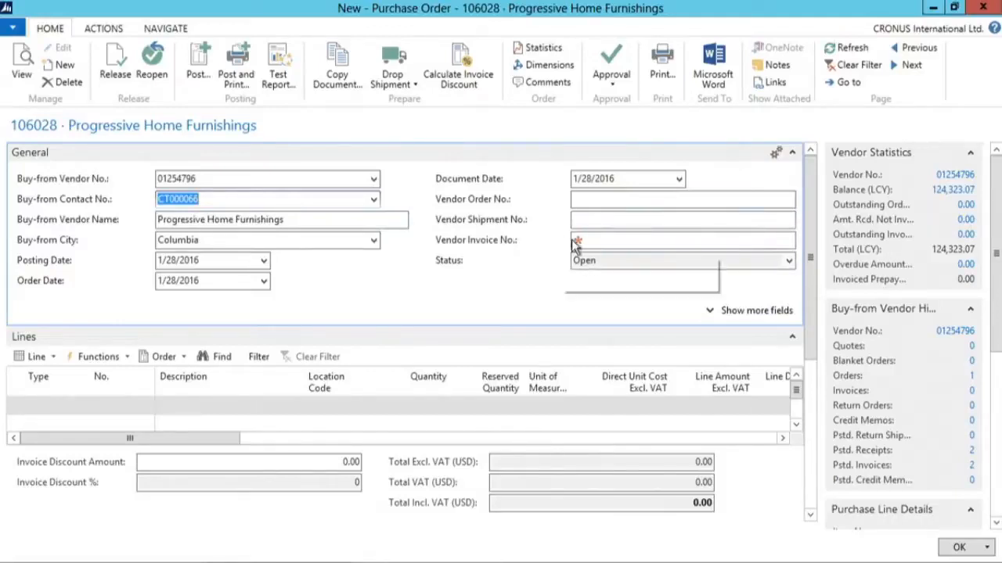
- Fill in the vendor invoice number in the order's general information
left_click(596, 240)
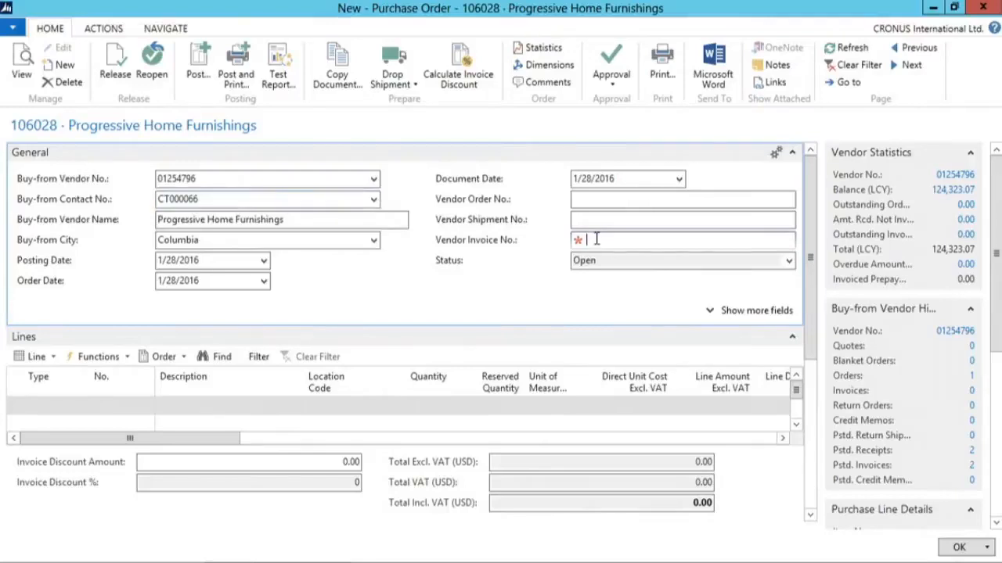
type("123456789")
key("Tab")
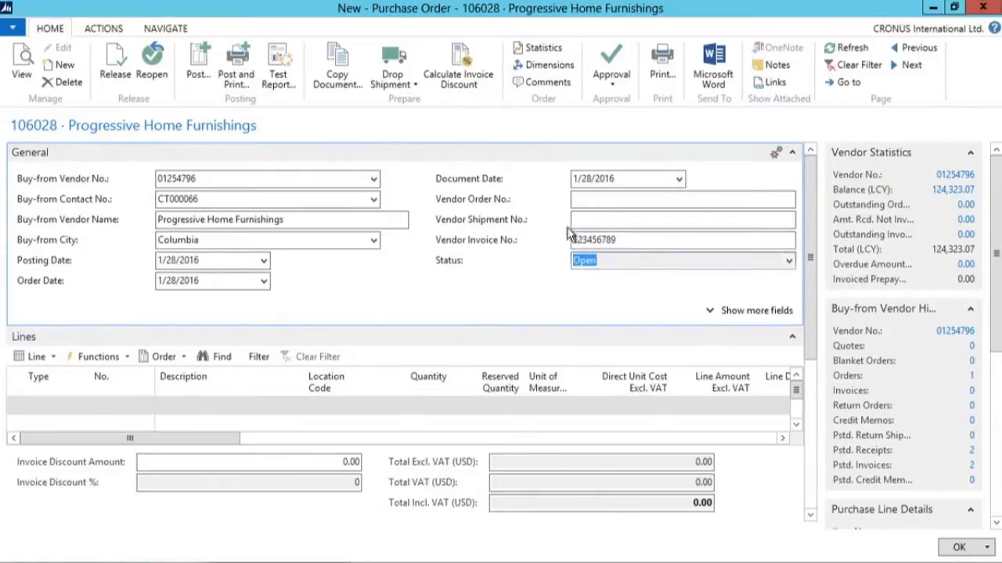
left_click(792, 154)
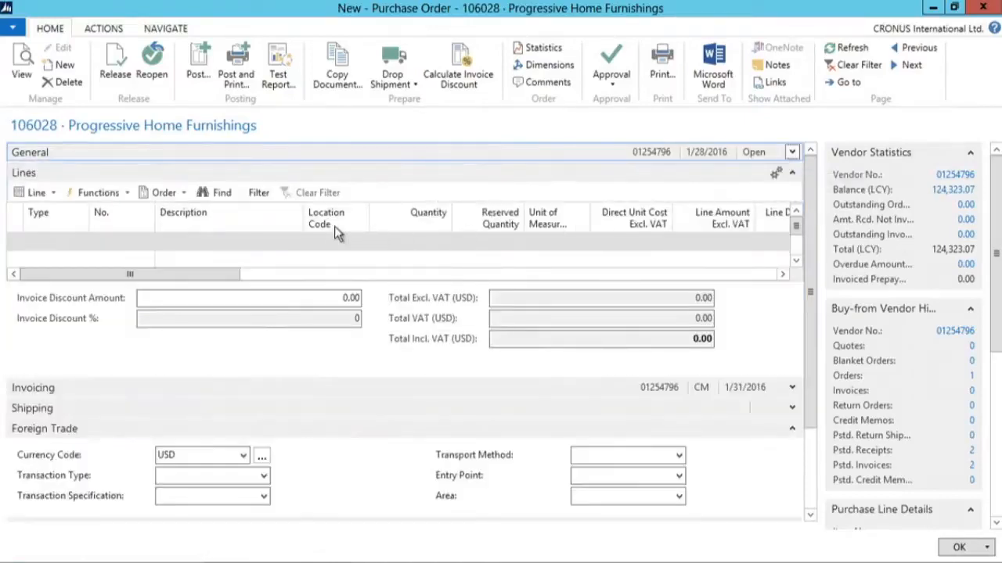
- Add an order line of type Item for item 1000, Bicycle
left_click(82, 243)
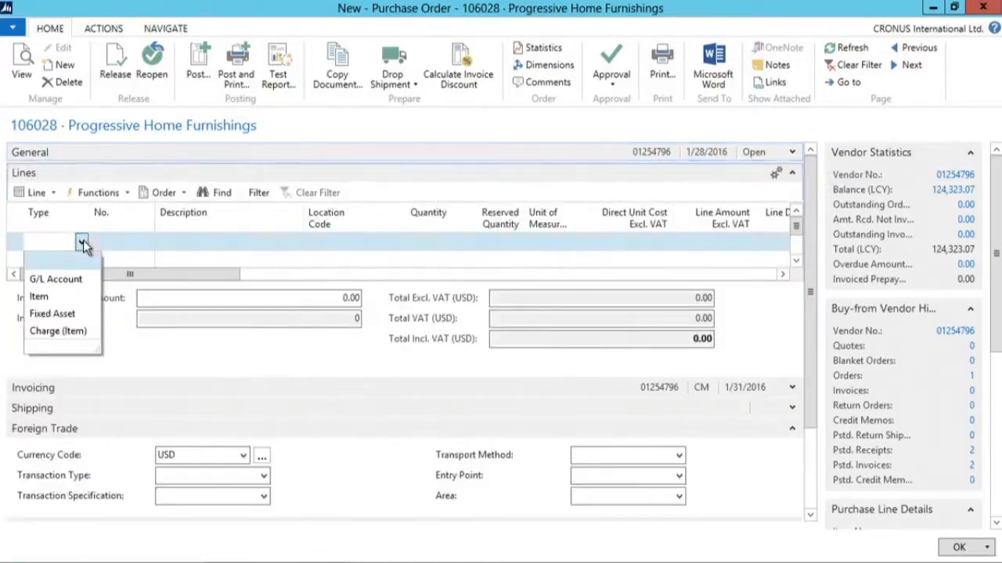
left_click(35, 296)
left_click(147, 241)
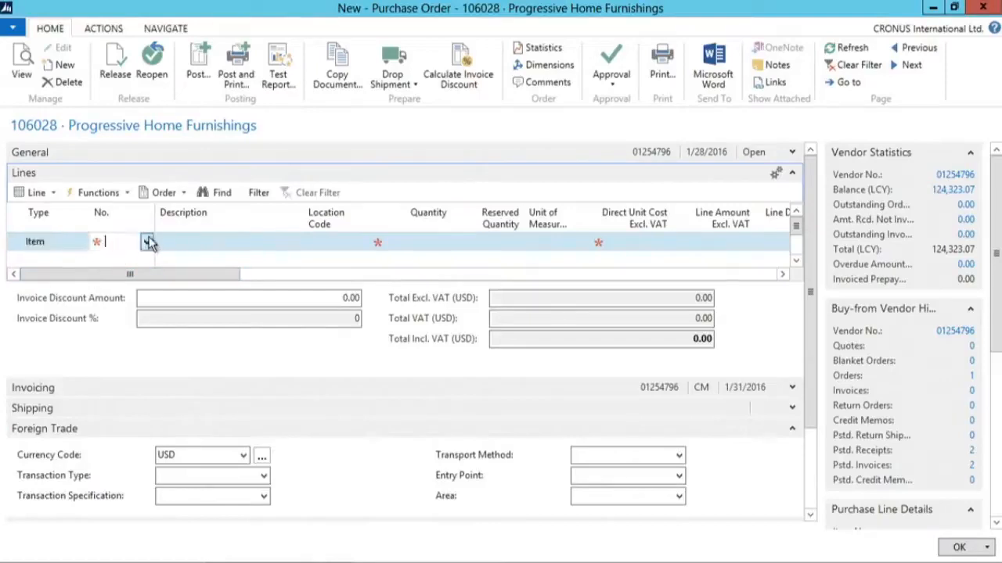
left_click(165, 293)
key("Tab")
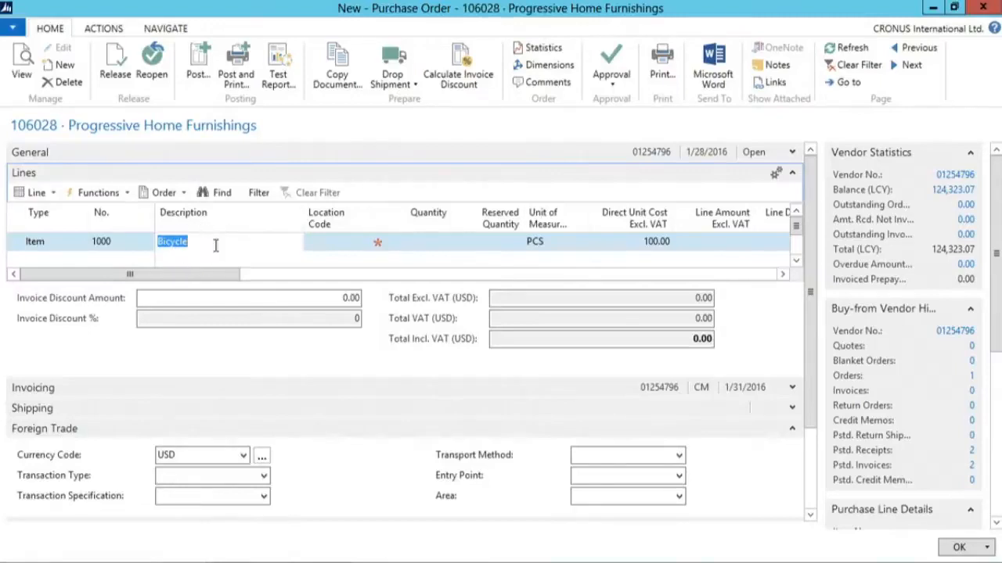
- Set the Bicycle line's location code to BLUE and its quantity to 10
left_click(356, 249)
left_click(362, 242)
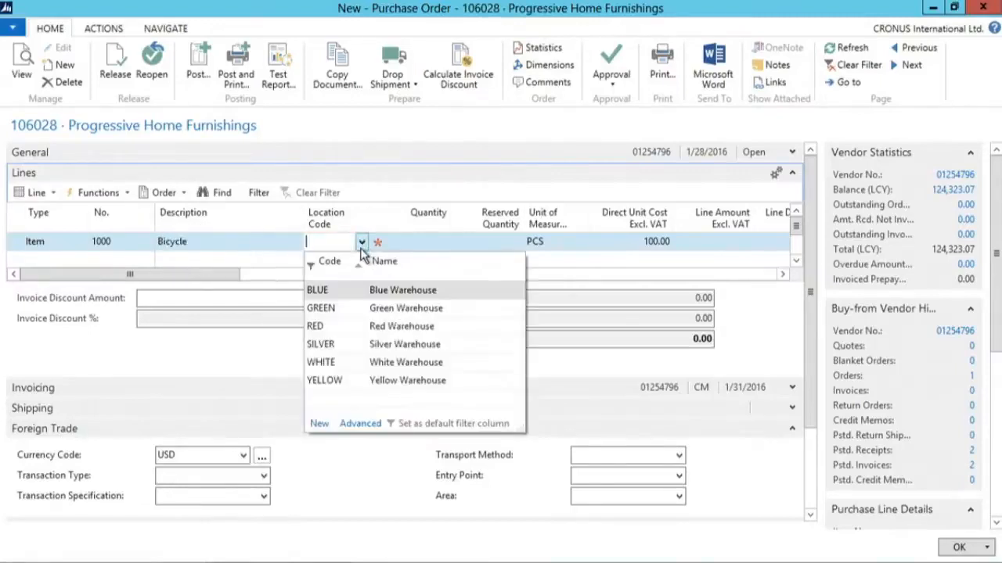
left_click(342, 291)
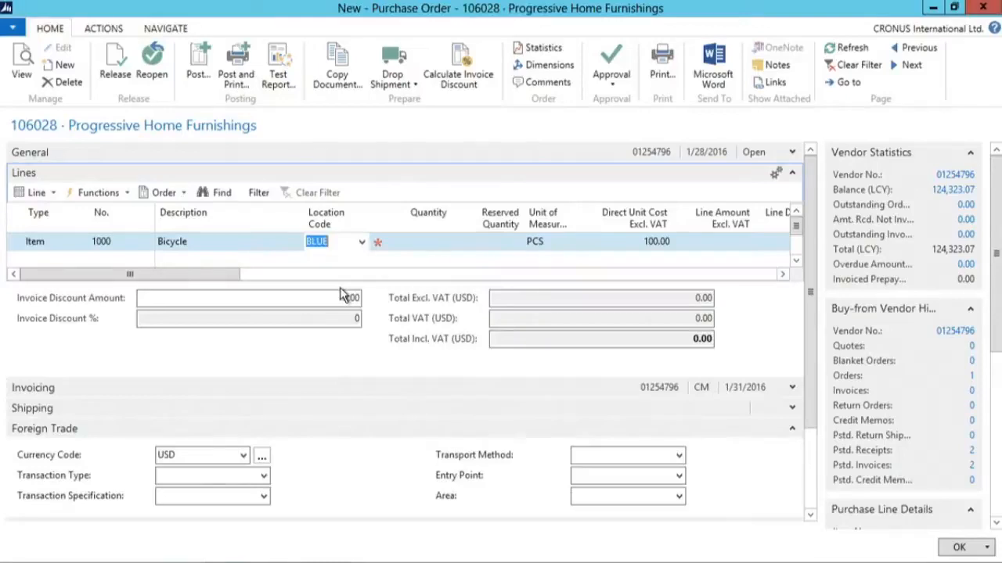
key("Tab")
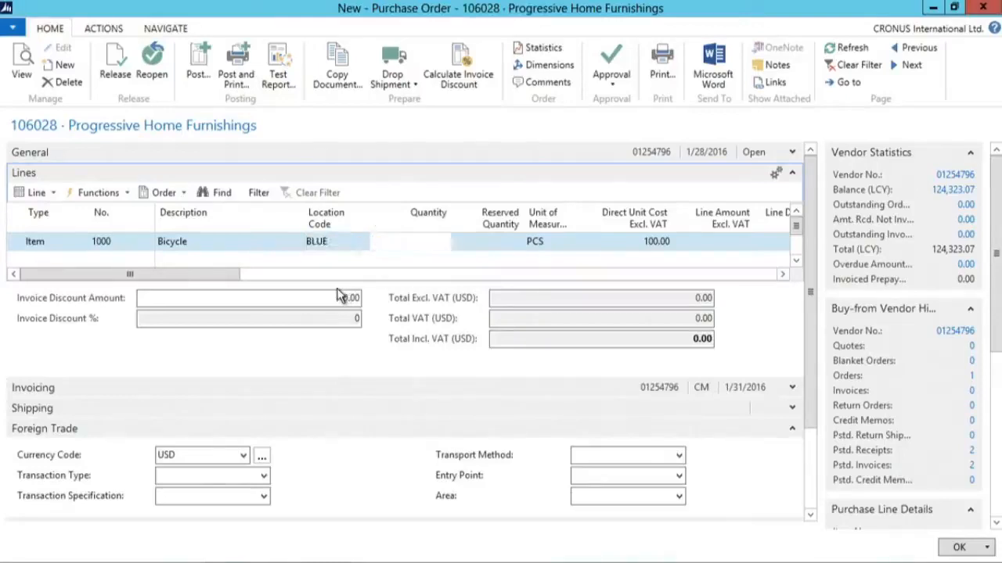
type("10")
key("Tab")
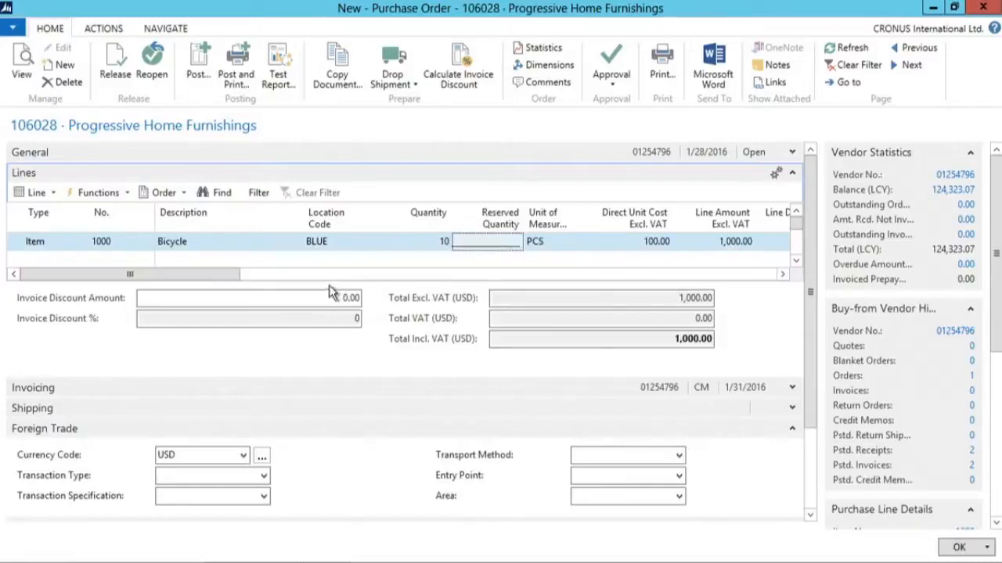
- Post the purchase order with the Receive option only
left_click_drag(217, 276, 333, 279)
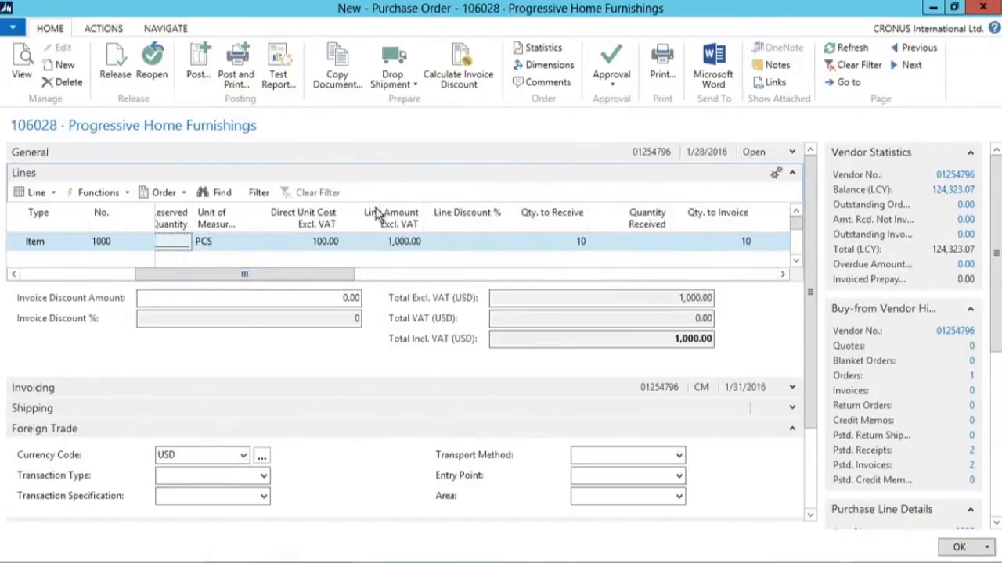
left_click_drag(324, 277, 375, 281)
left_click(202, 244)
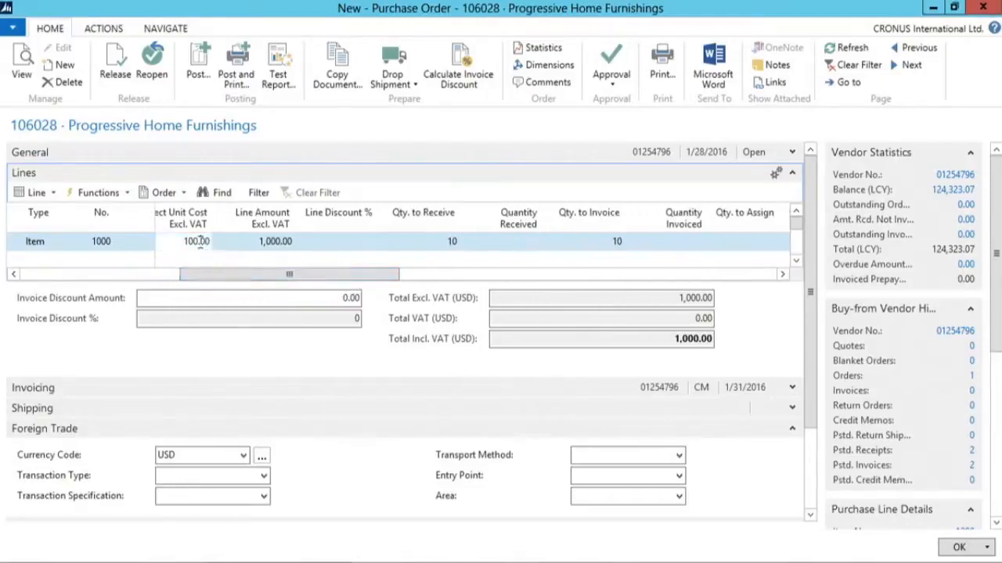
left_click_drag(365, 282, 392, 281)
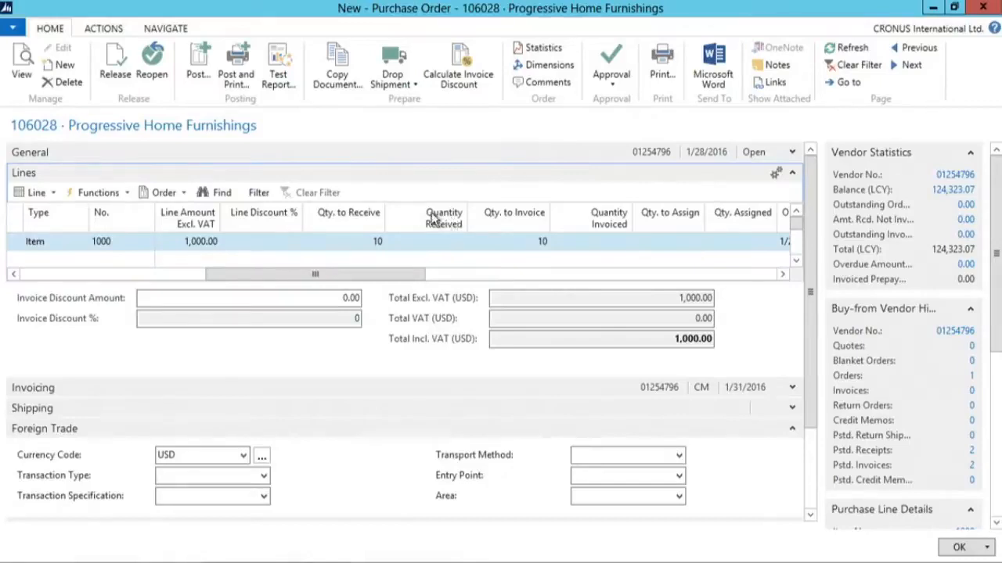
left_click(205, 67)
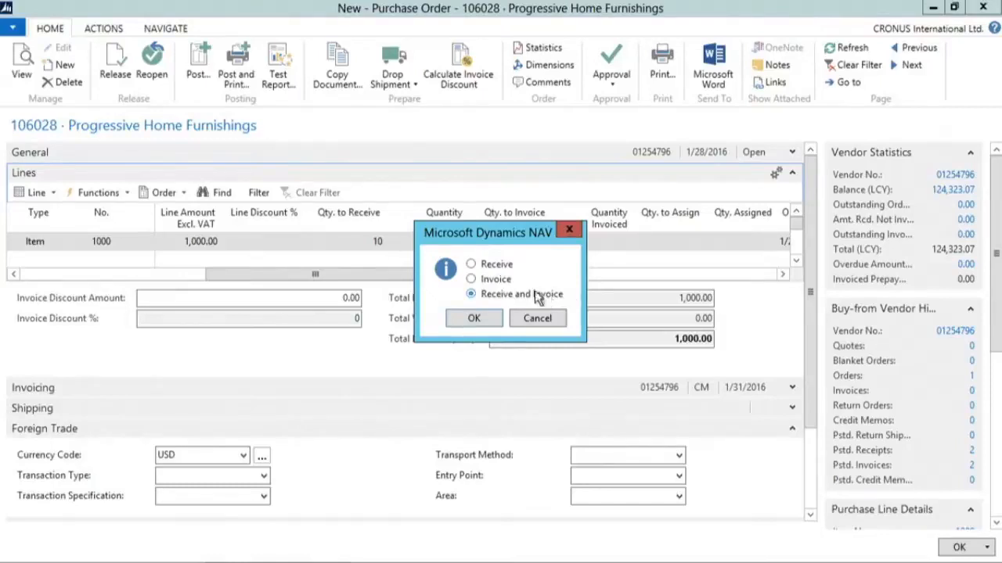
left_click(489, 267)
left_click_drag(497, 230, 459, 300)
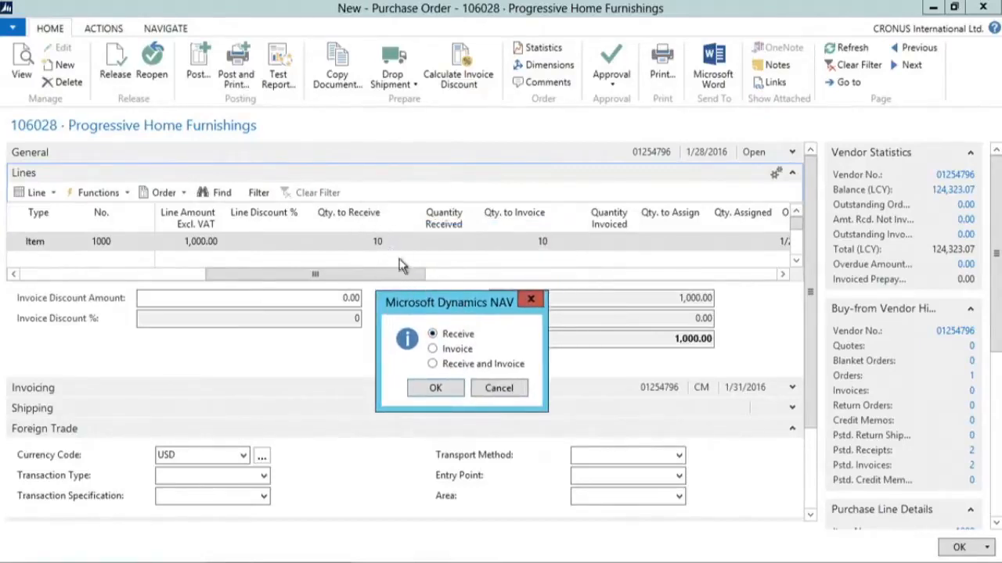
left_click_drag(465, 300, 482, 267)
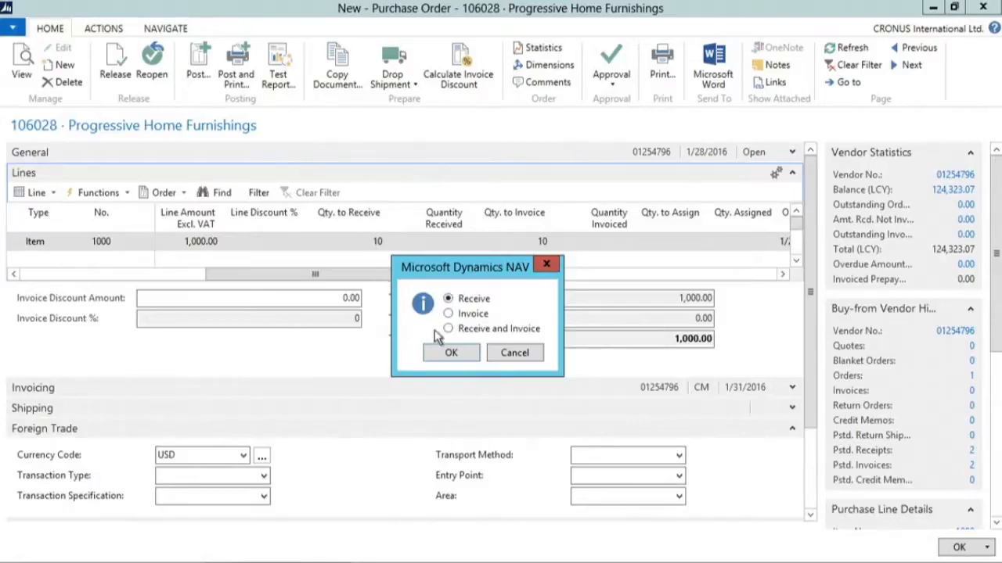
left_click(451, 356)
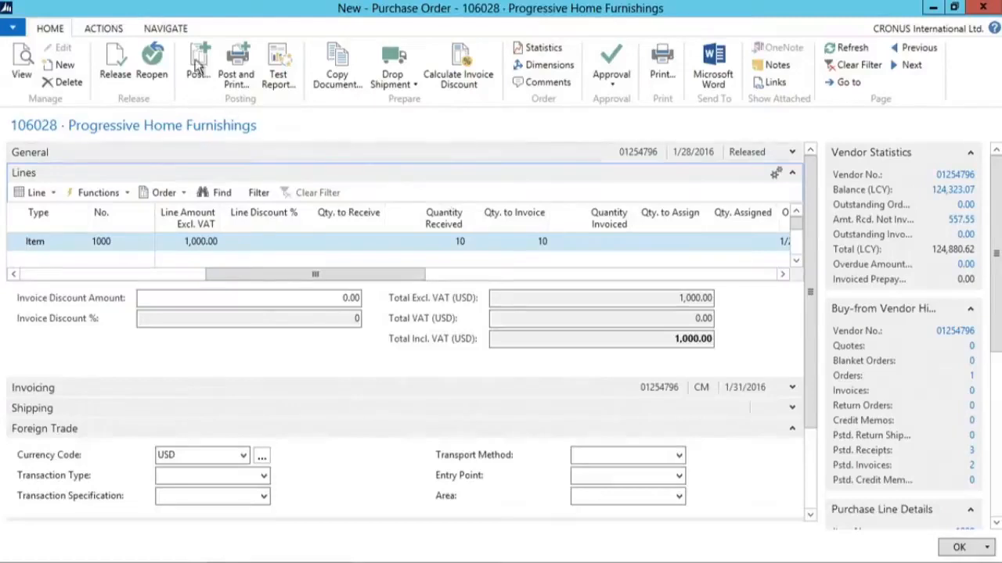
- Open the order's posted purchase receipts to review them, then close the window
left_click(165, 29)
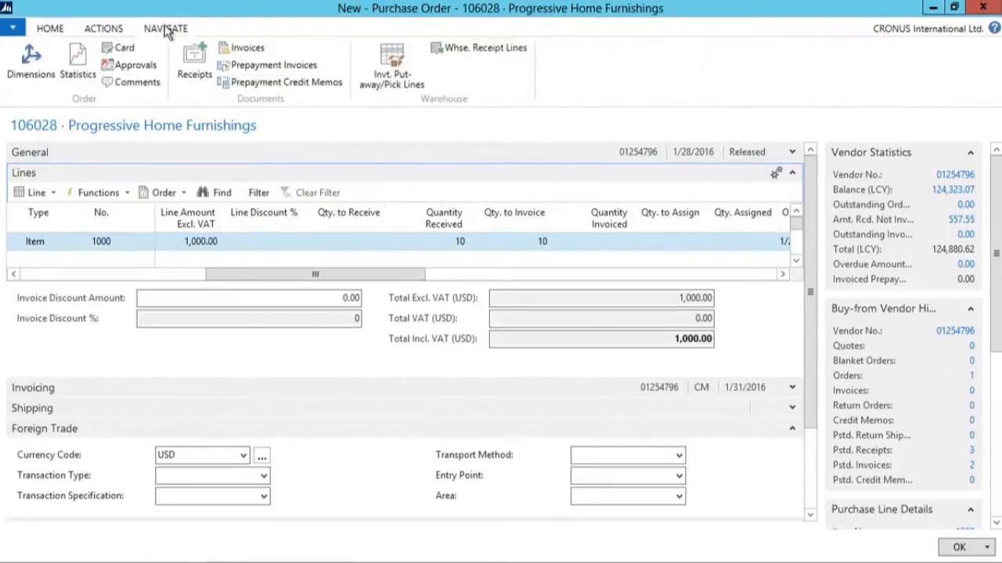
left_click(195, 65)
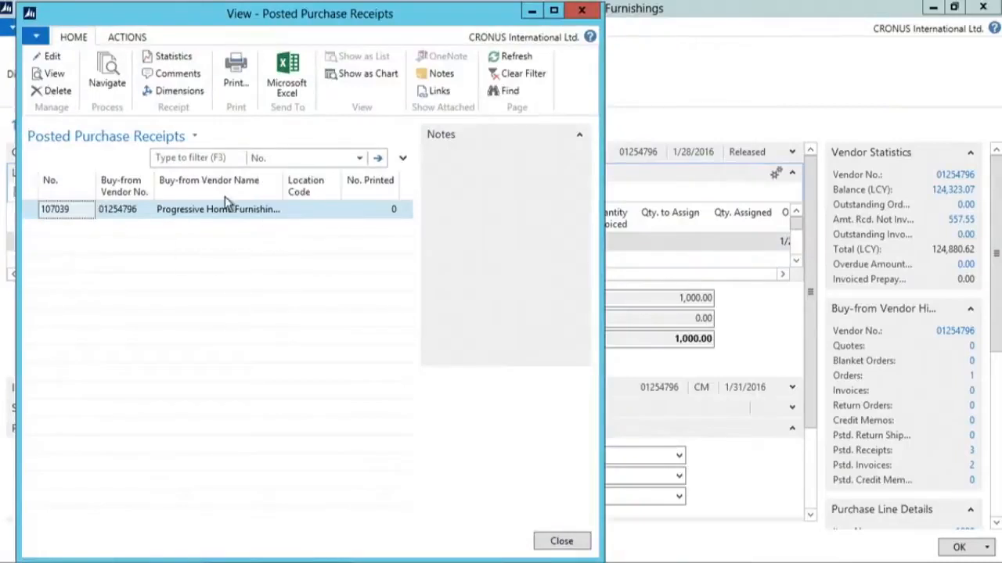
left_click(582, 10)
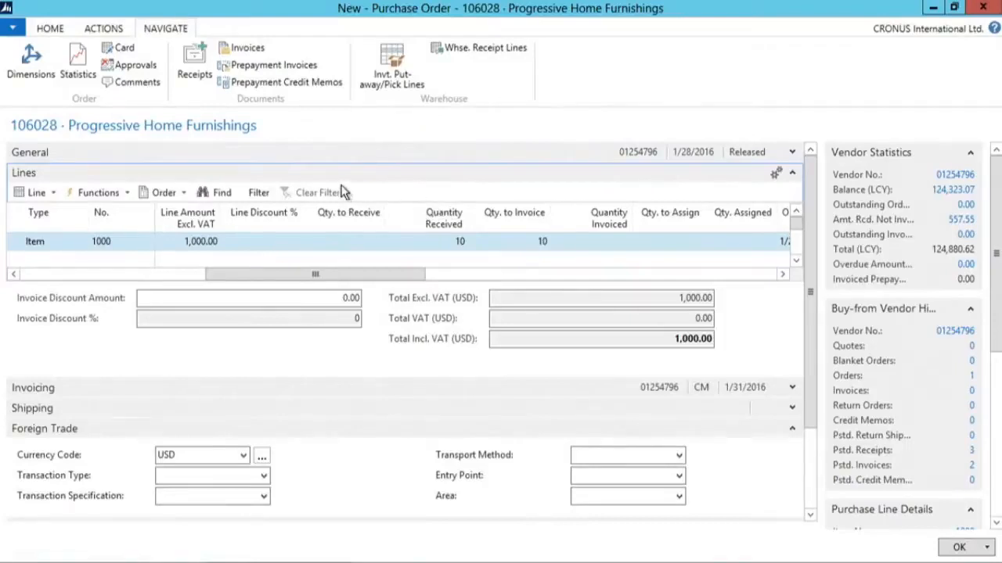
- Try to post the order with the Invoice option
left_click(49, 29)
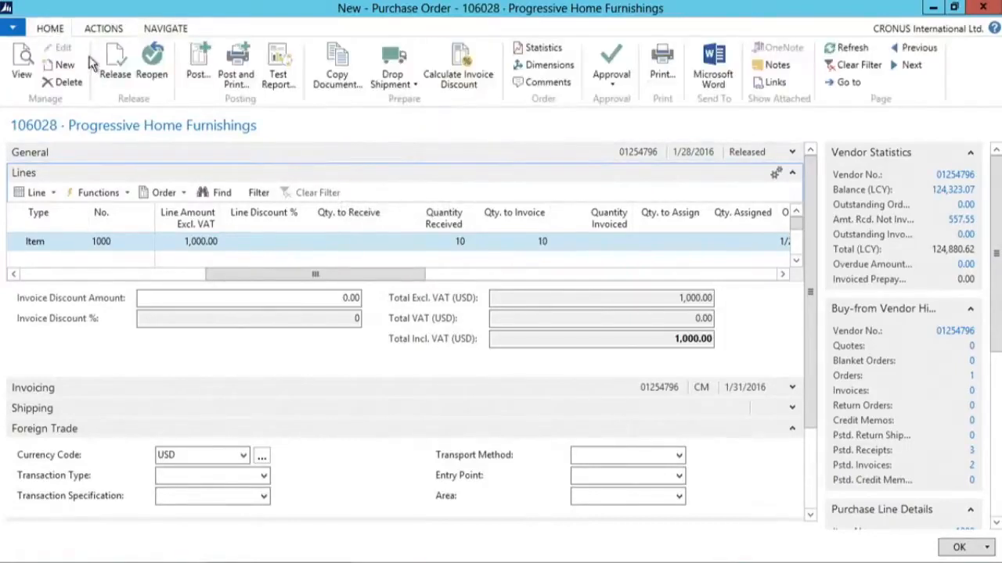
left_click(202, 69)
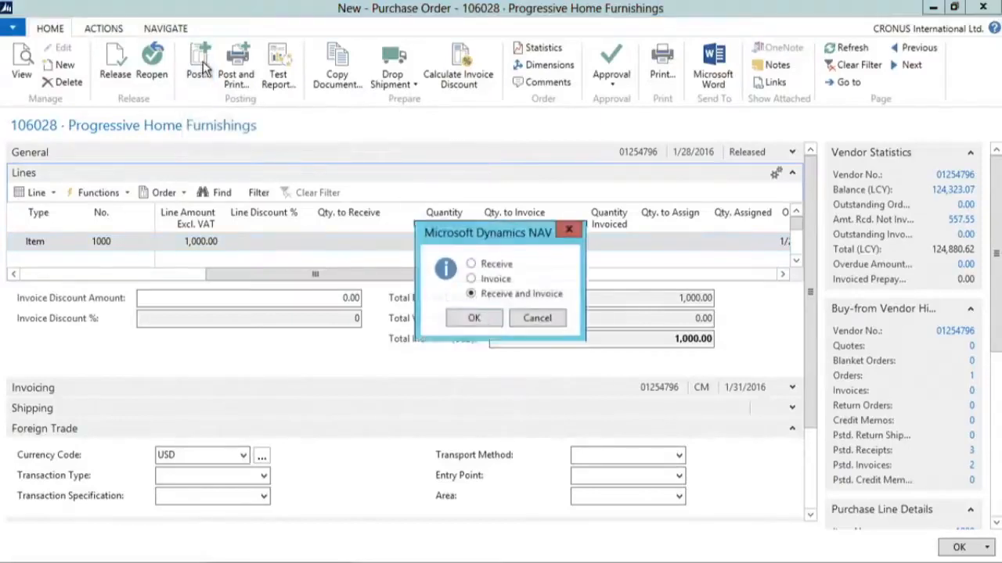
left_click(475, 280)
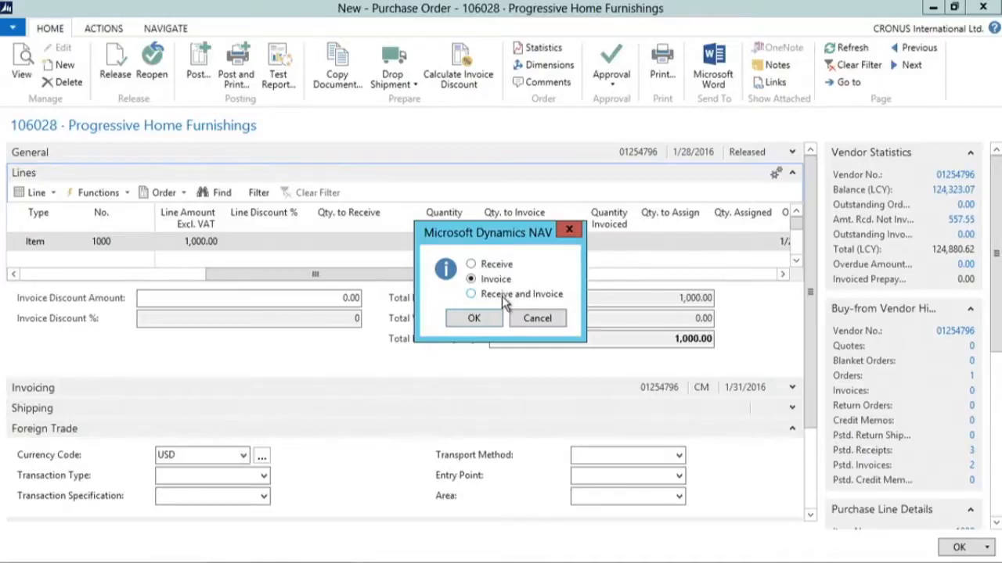
left_click(474, 319)
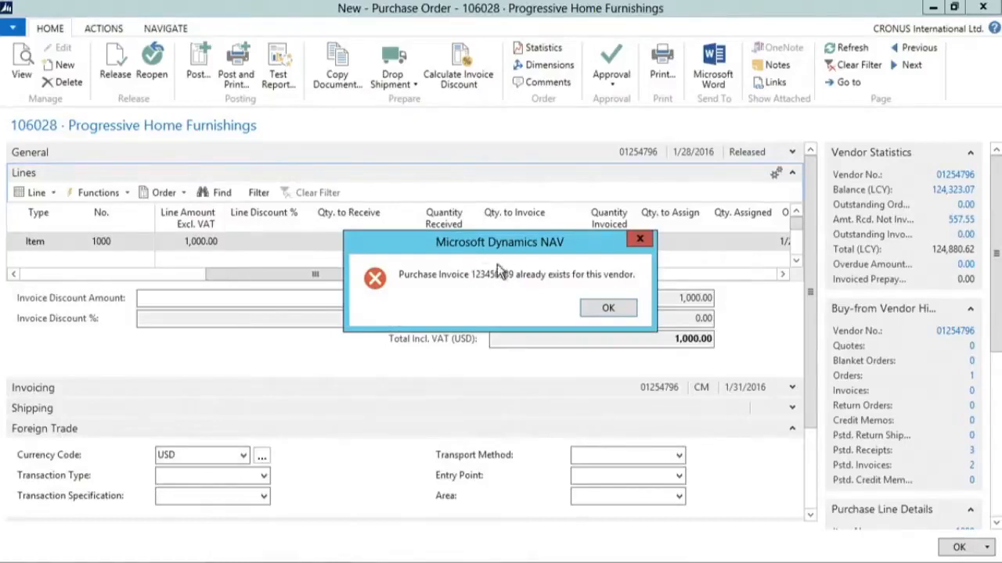
left_click(609, 310)
- Change the vendor invoice number in the order's general information to a new value
left_click(792, 152)
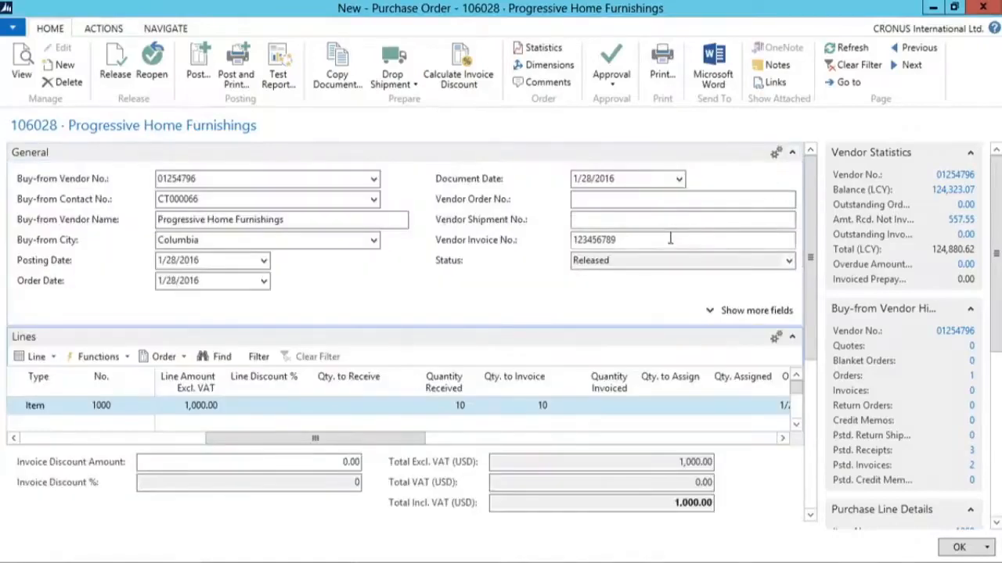
left_click_drag(650, 240, 561, 240)
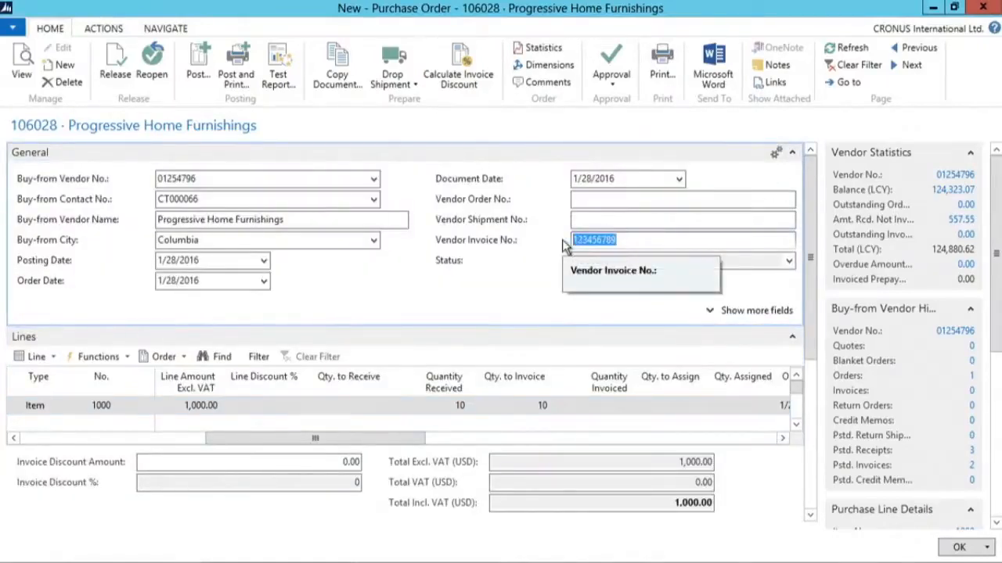
left_click(633, 240)
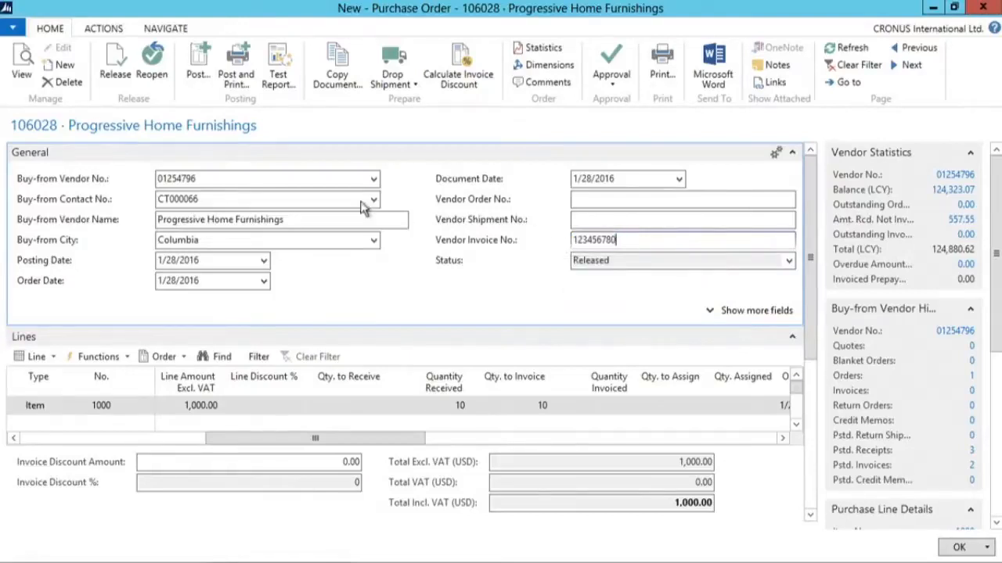
- Post the purchase order with the Invoice option
left_click(199, 65)
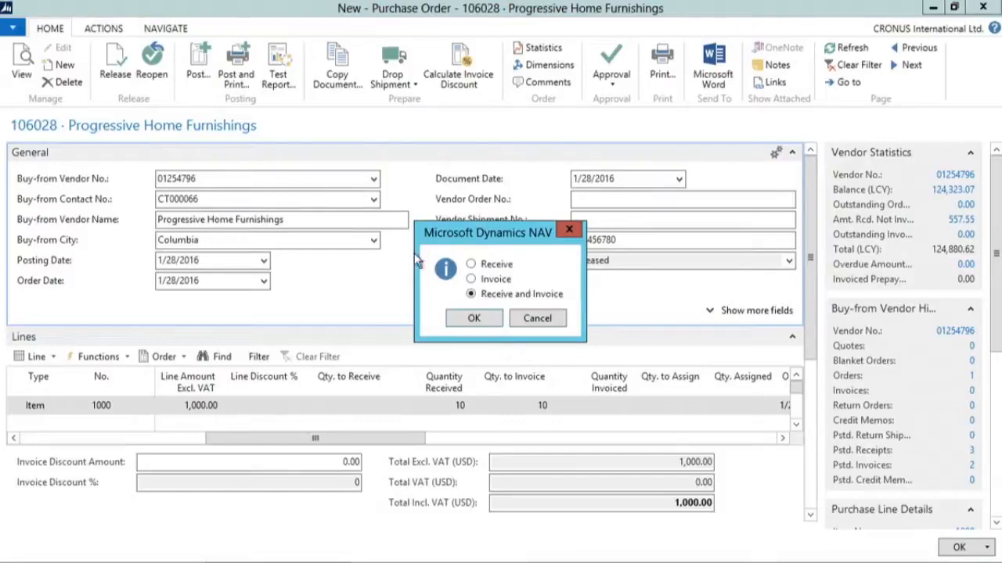
left_click(471, 279)
left_click(474, 318)
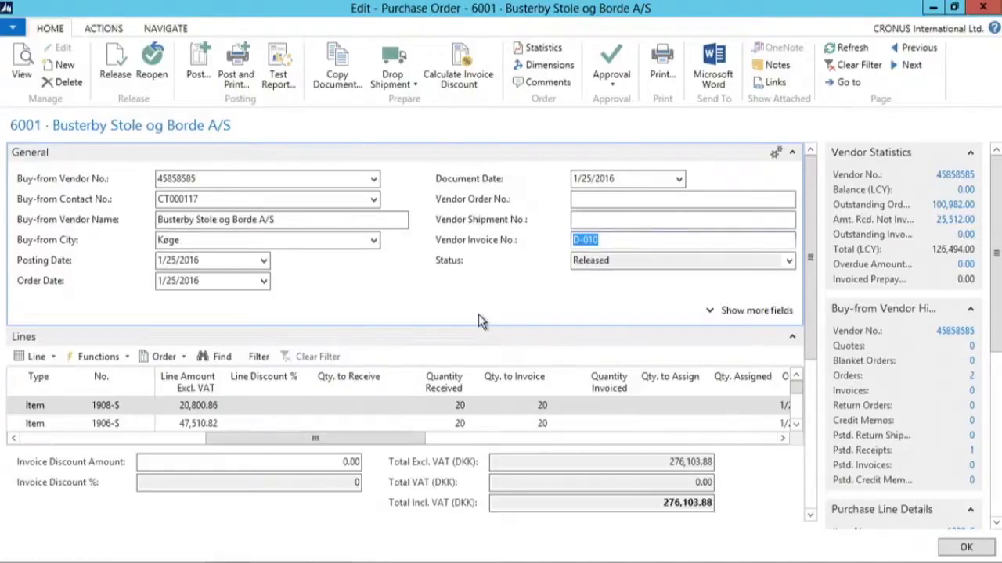
- Close the purchase order and open the newest posted purchase invoice from the posted documents to review it
key("Escape")
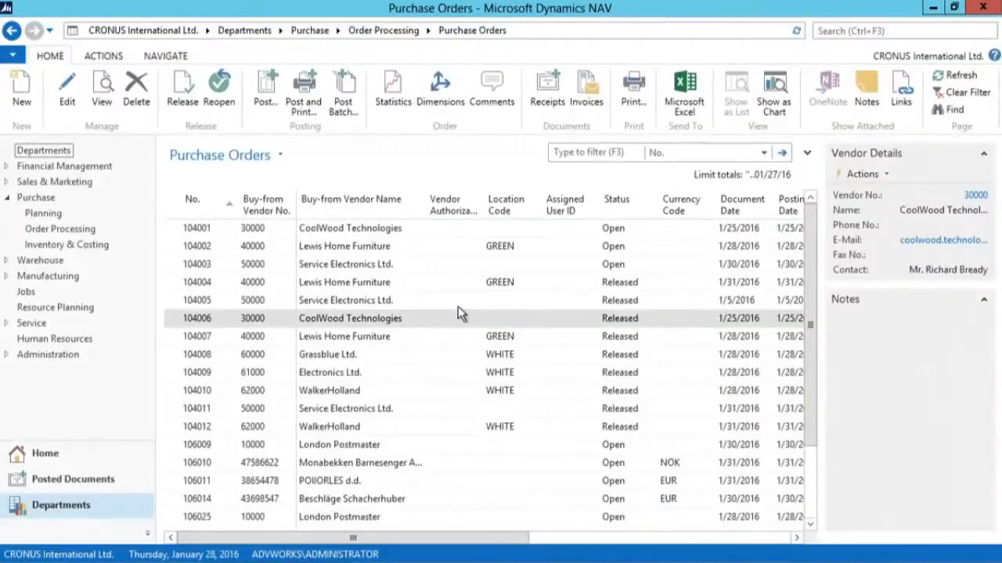
left_click(50, 483)
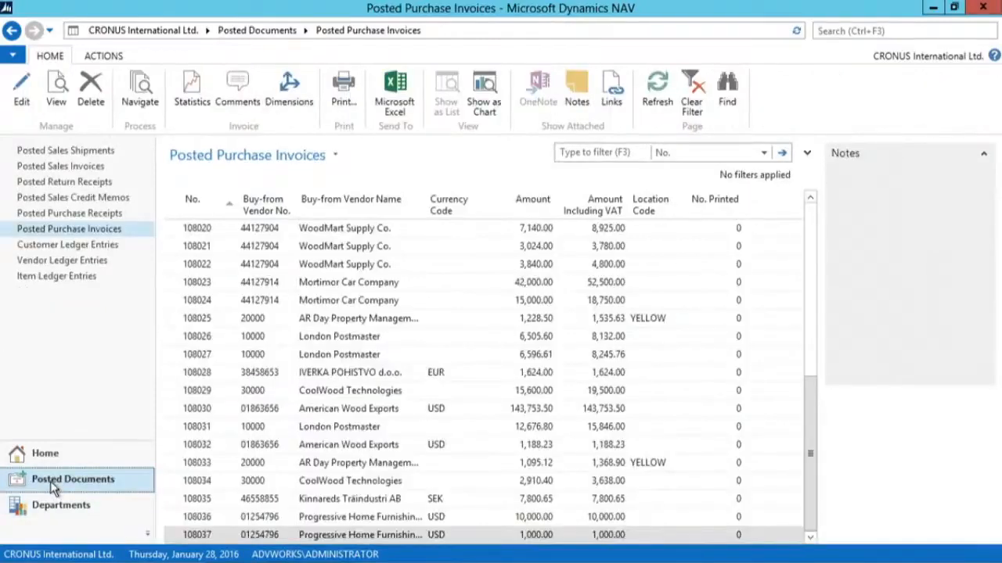
left_click(95, 212)
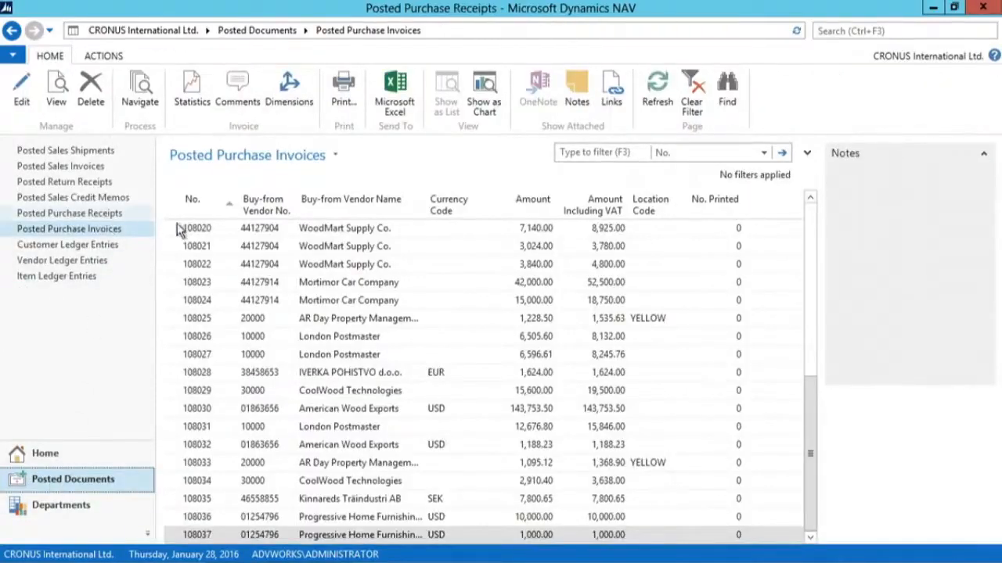
left_click(61, 229)
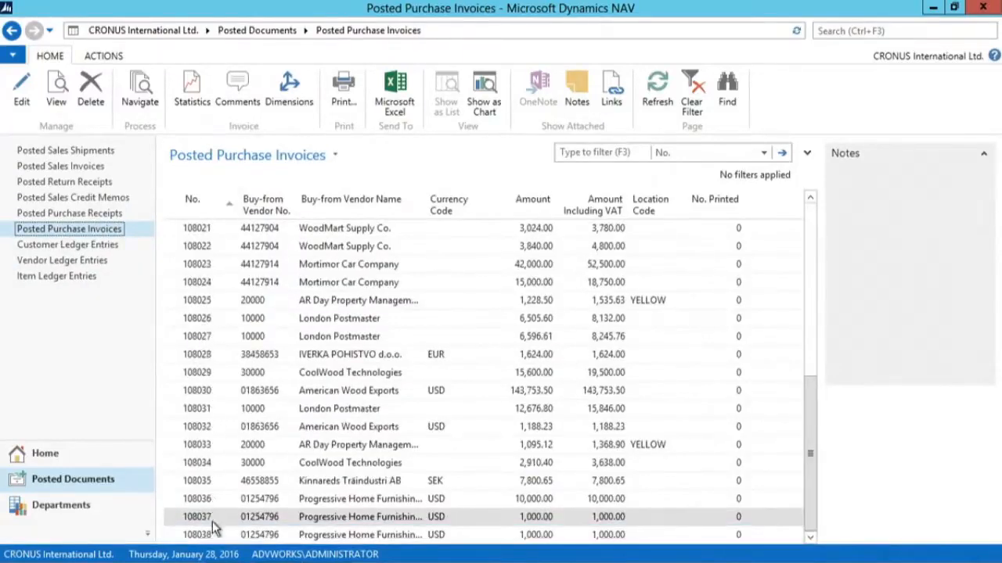
double_click(215, 536)
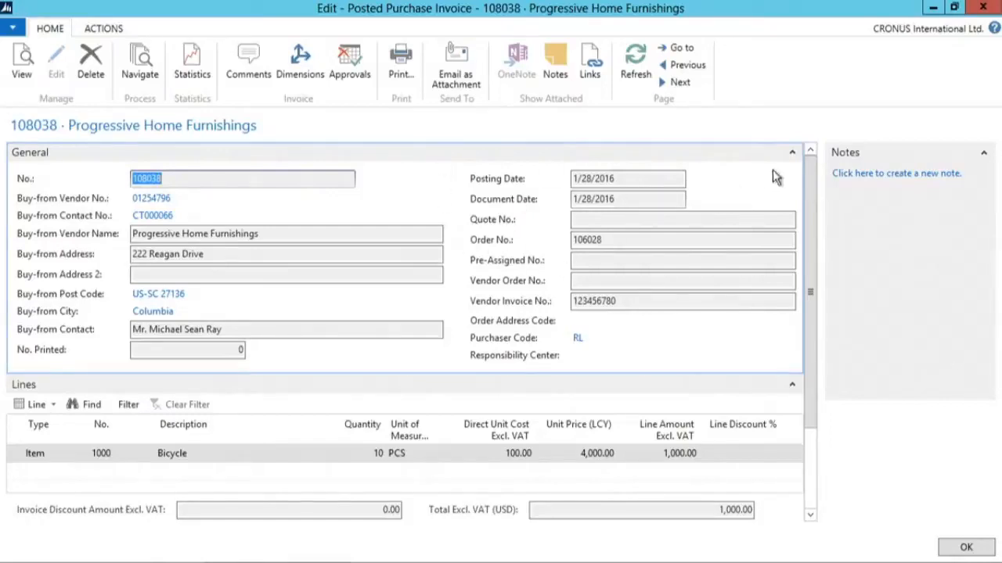
left_click(793, 153)
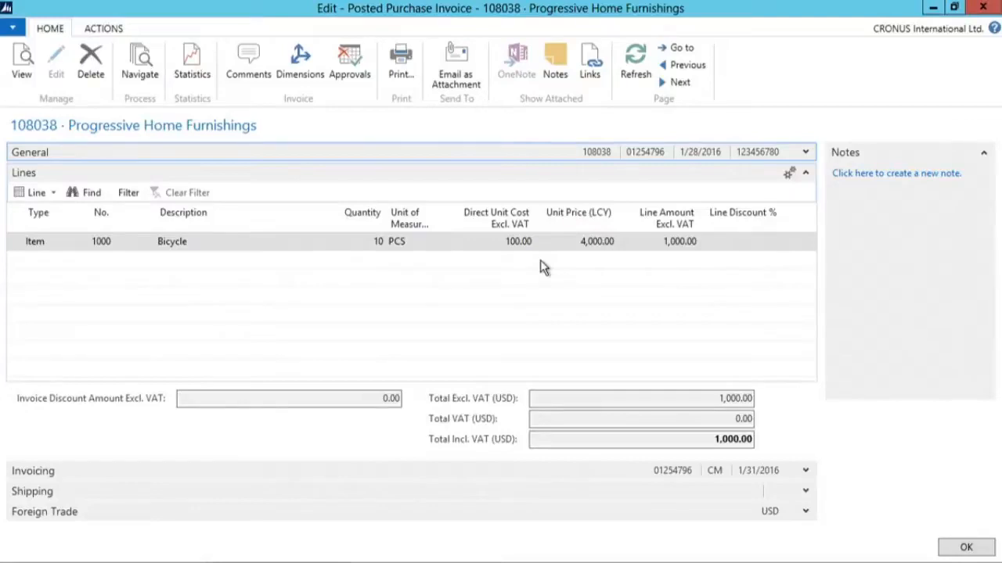
- Preview the printed posted purchase invoice and scroll through it, then close the preview
left_click(390, 77)
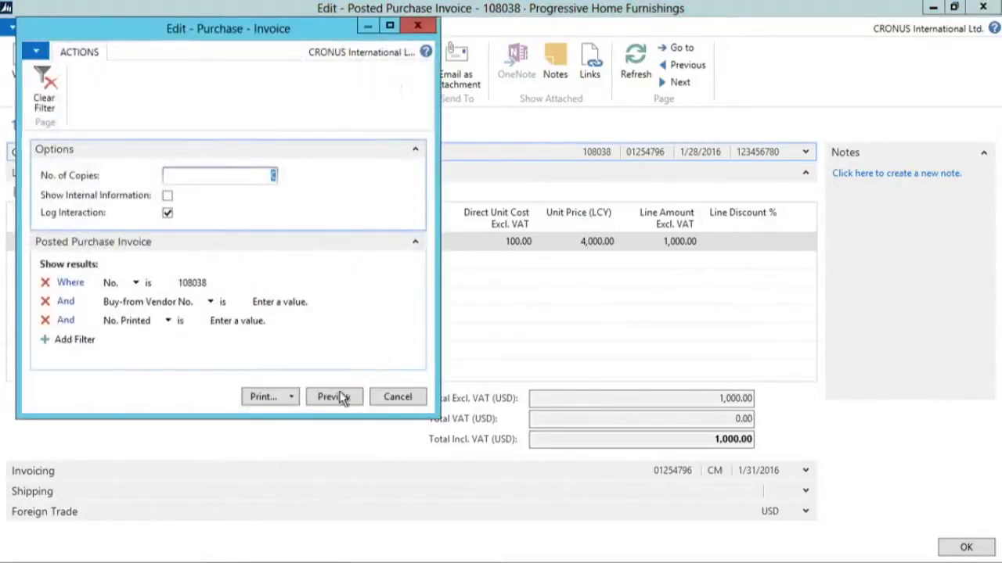
left_click(332, 398)
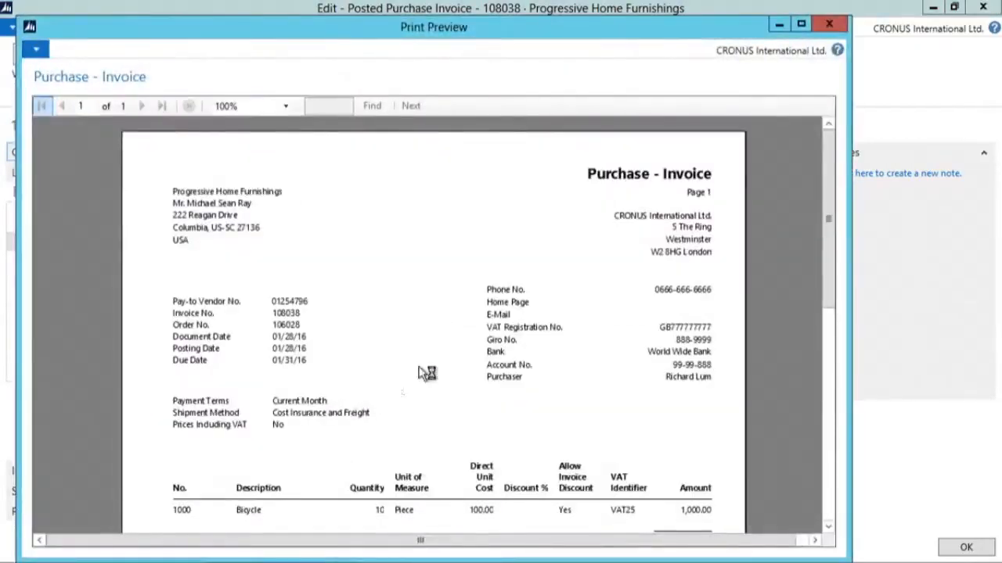
scroll(483, 365, "down", 8)
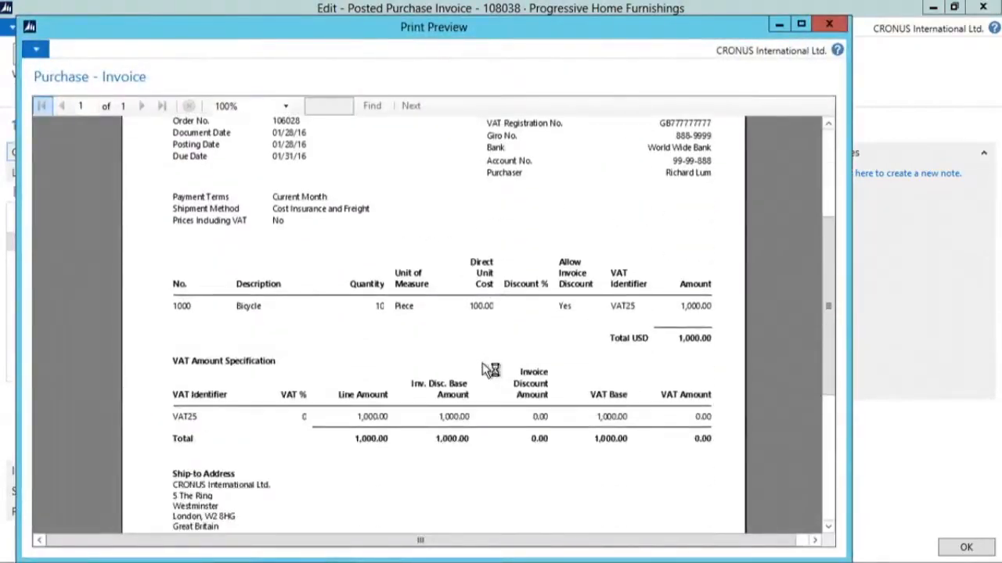
left_click(827, 26)
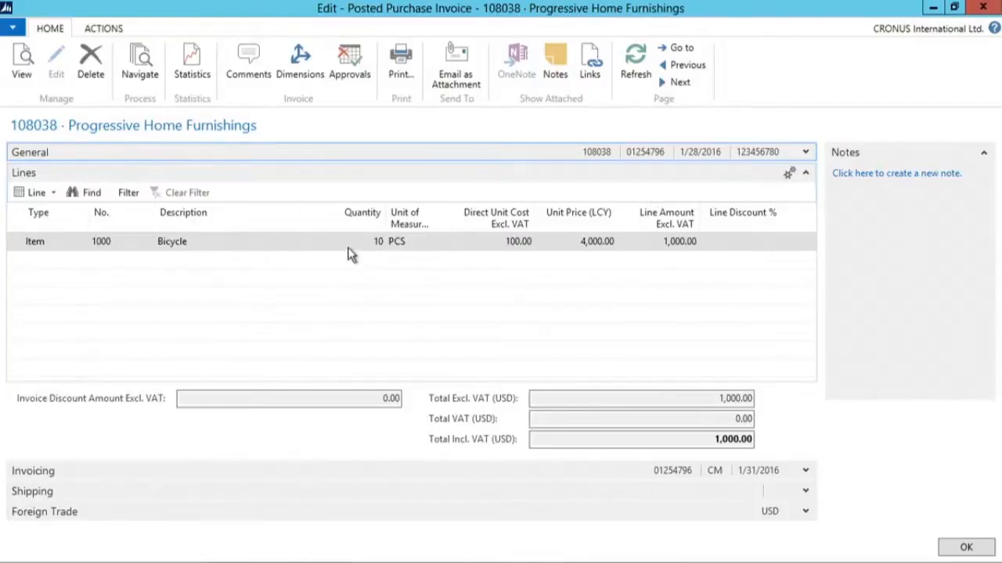
- Navigate the posted invoice's related entries, select the vendor ledger entry, then close the invoice
left_click(138, 72)
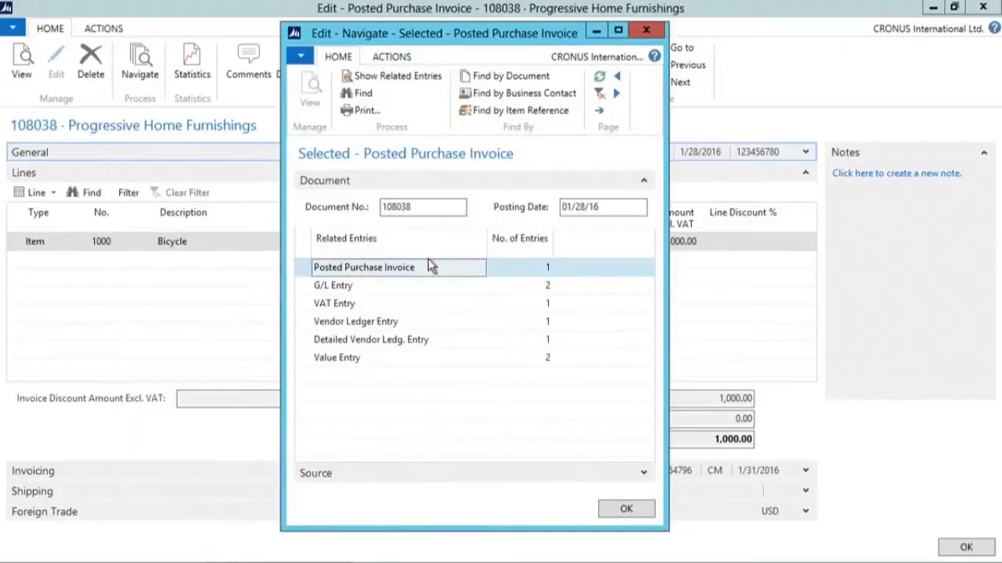
left_click(395, 329)
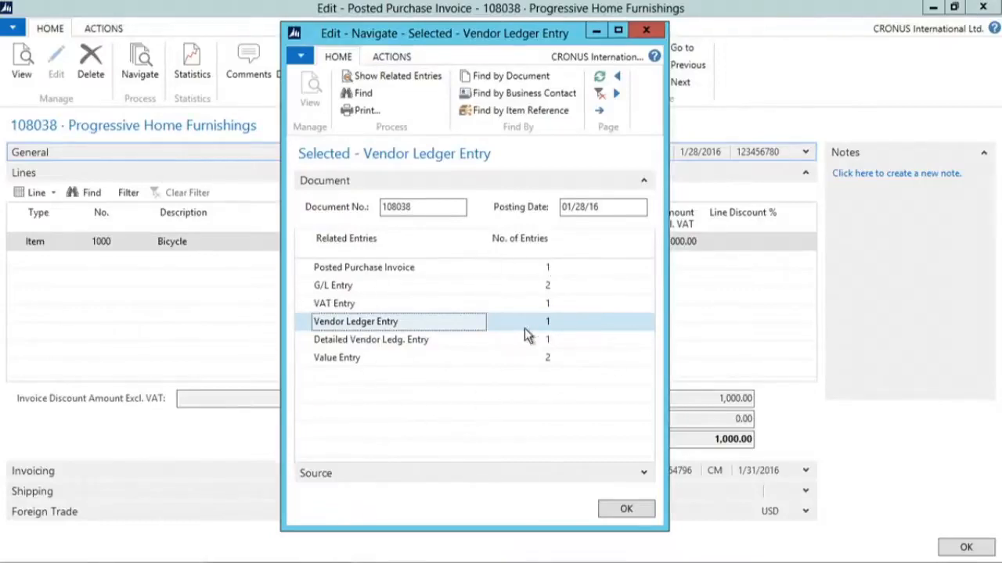
left_click(623, 509)
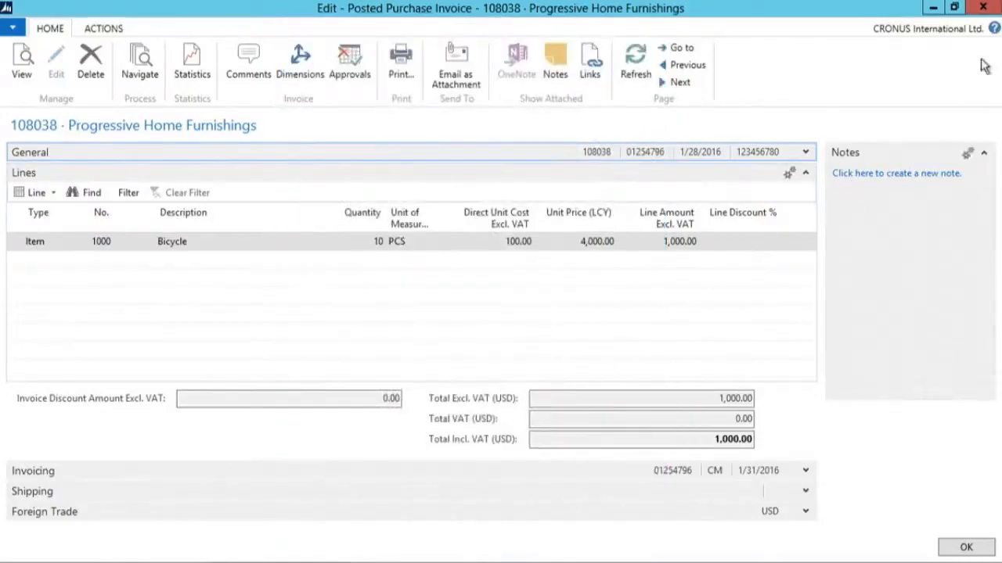
left_click(965, 547)
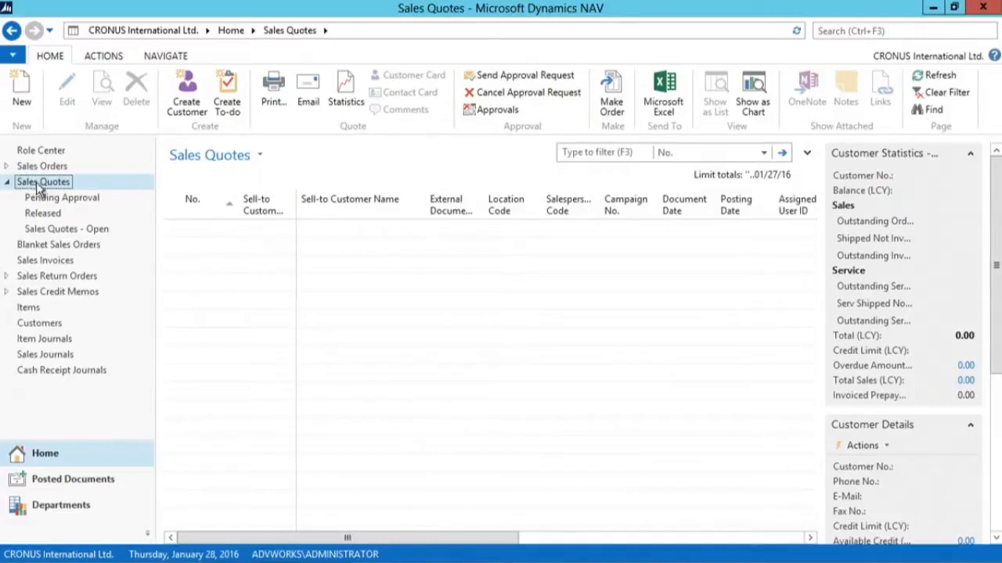
- Create a new sales quote for customer Spotsmeyer's Furnishings
left_click(22, 90)
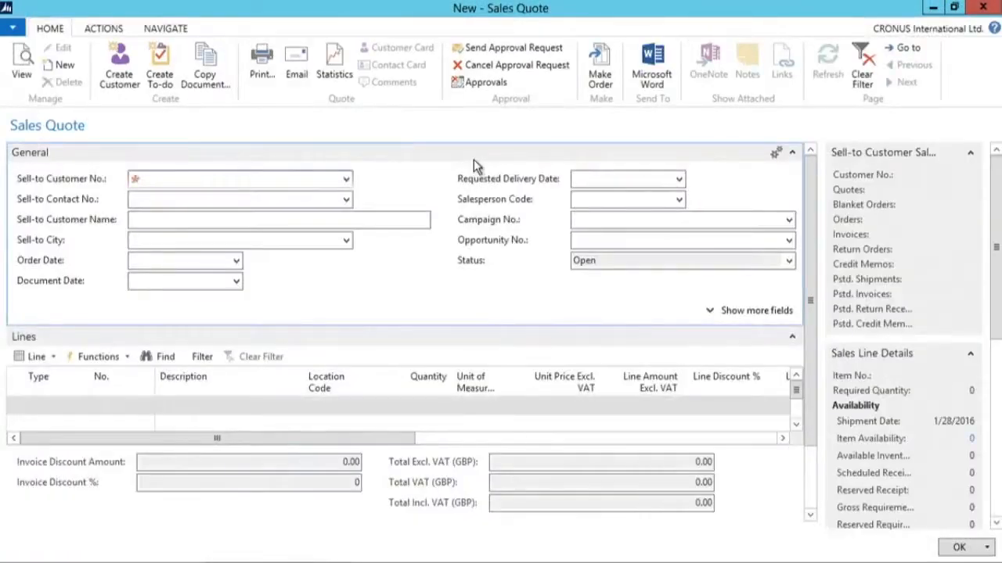
left_click(345, 179)
left_click(210, 228)
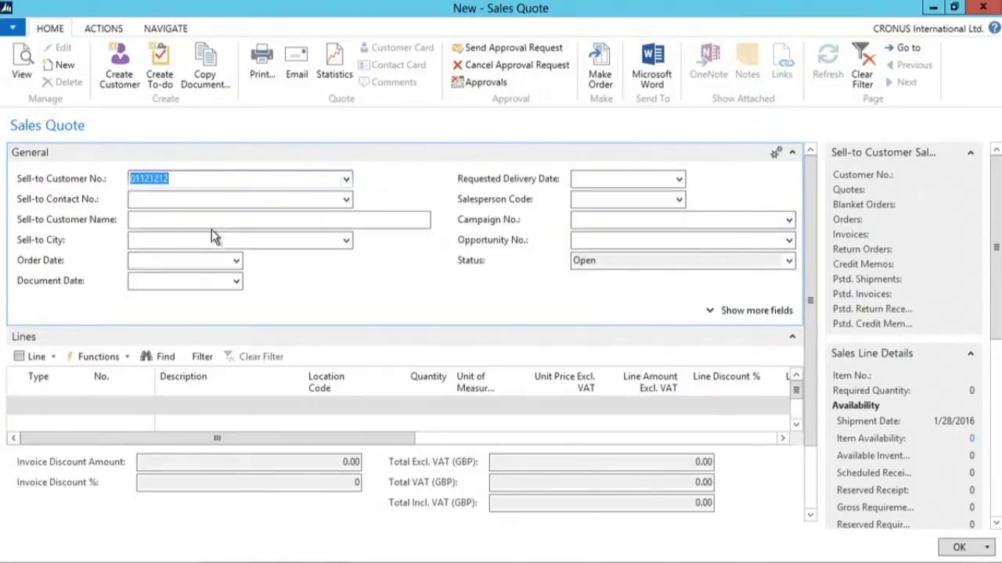
key("Tab")
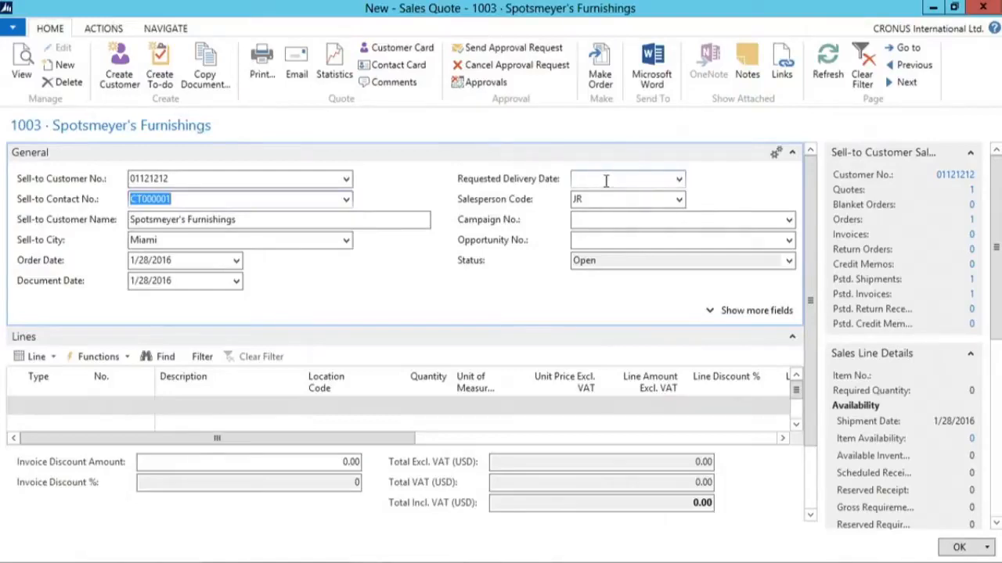
- Add a sales quote line of type Item for item 1000 (Bicycle)
left_click(793, 151)
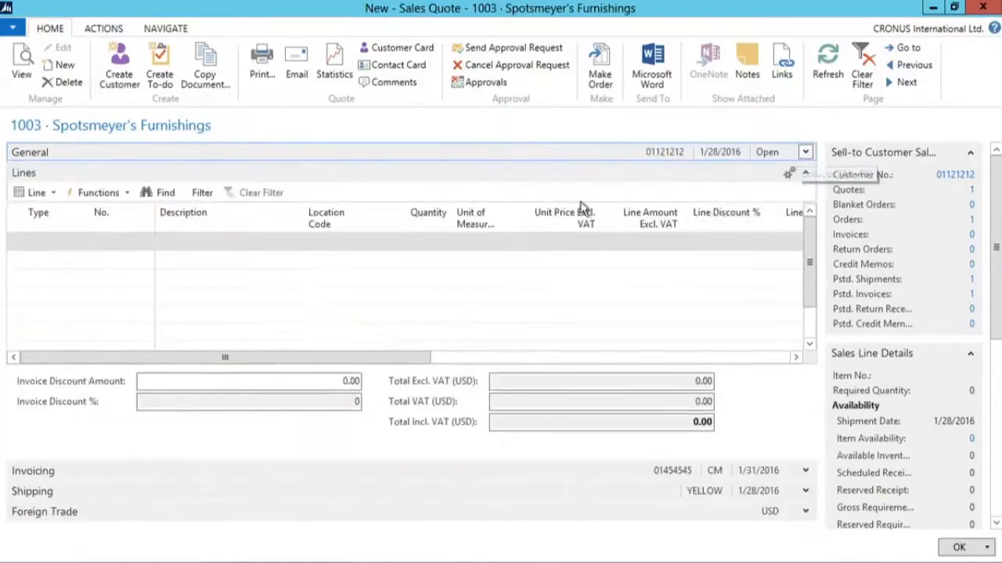
left_click(71, 244)
left_click(81, 242)
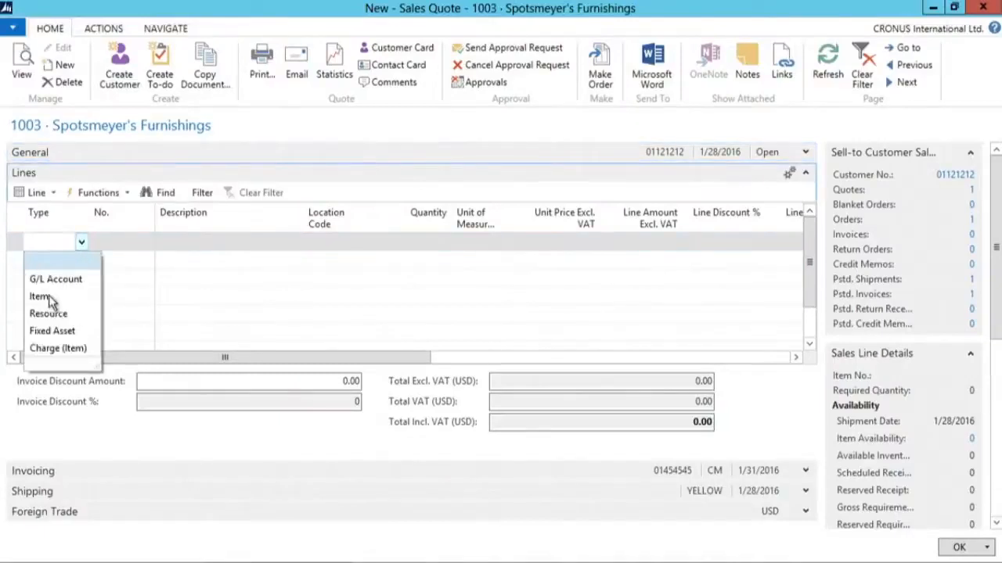
left_click(43, 296)
left_click(141, 243)
left_click(147, 243)
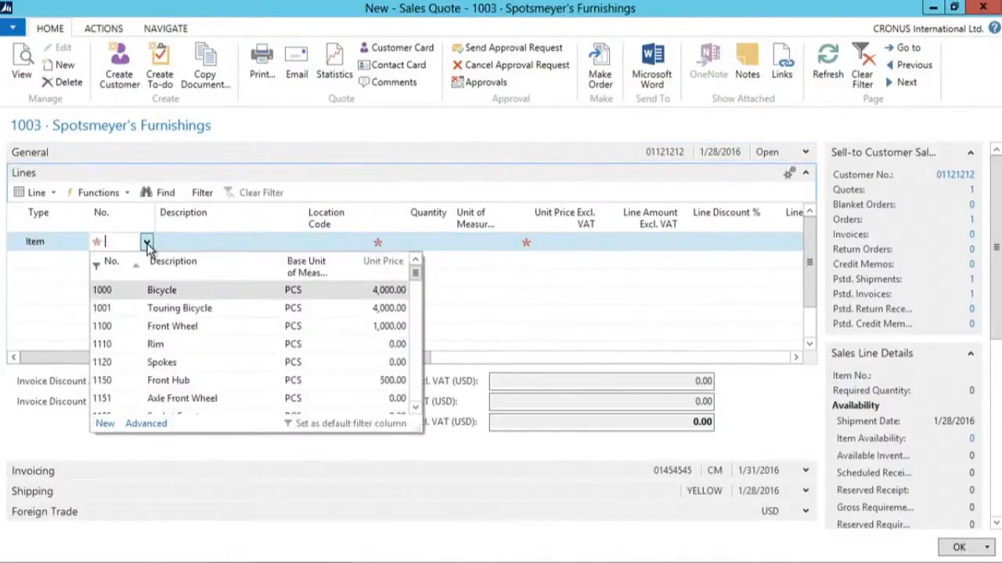
left_click(143, 290)
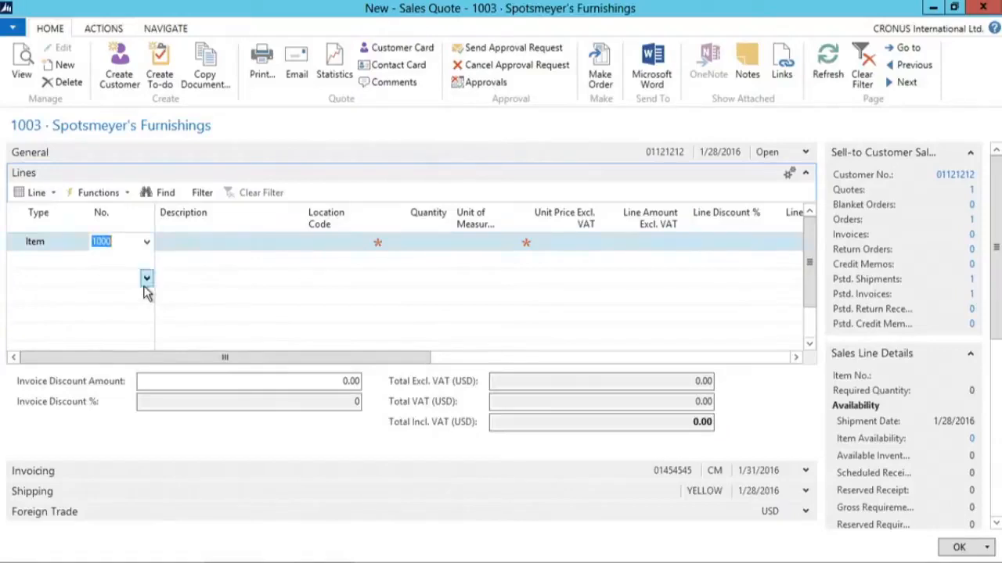
key("Tab")
key("Tab")
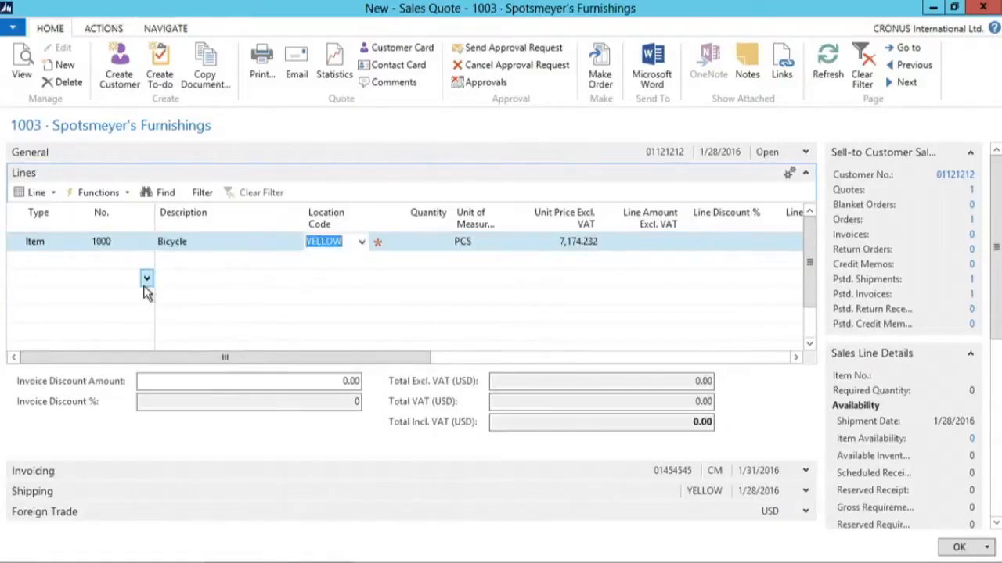
- Set the quote line's location to BLUE and quantity to 6
type("B")
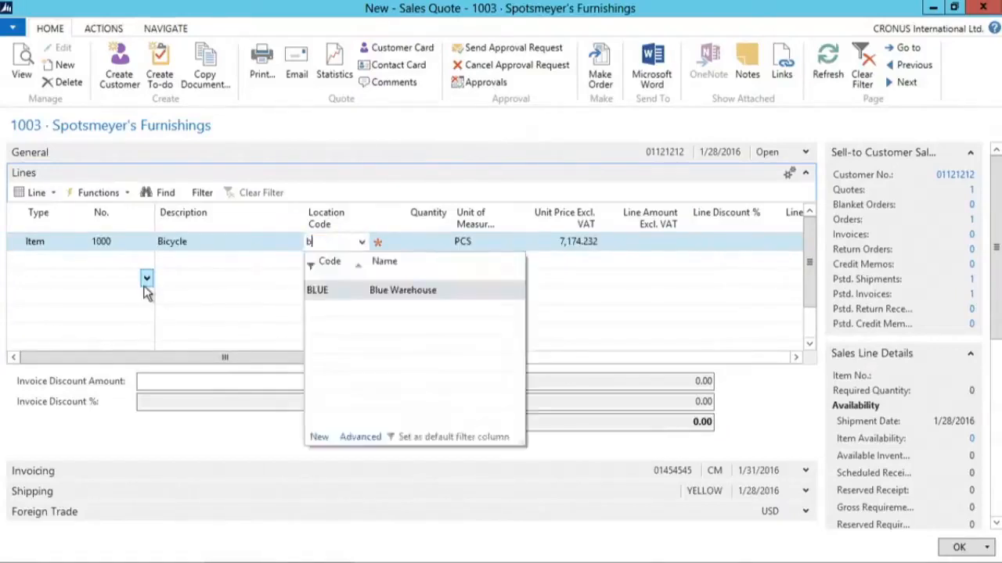
key("Tab")
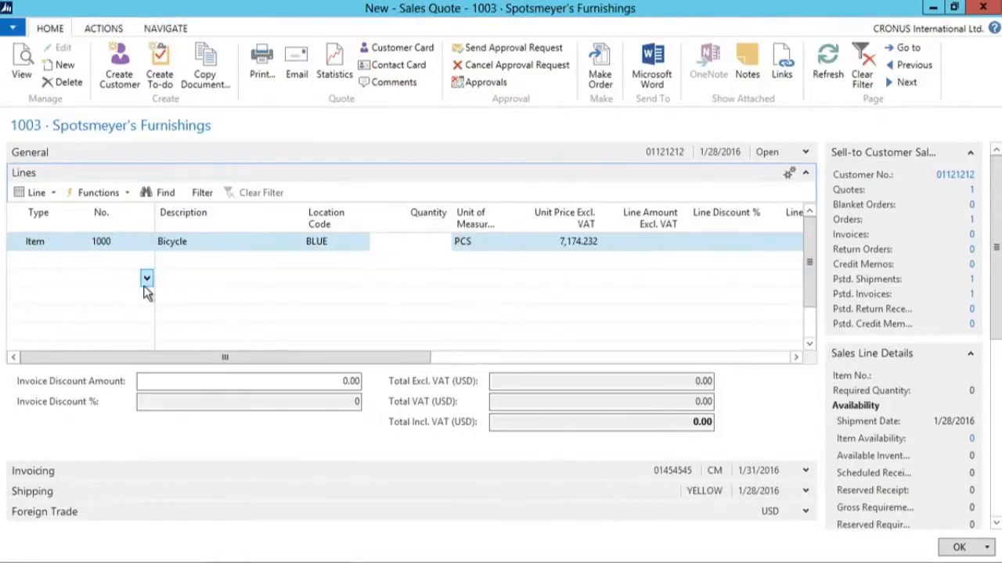
key("Tab")
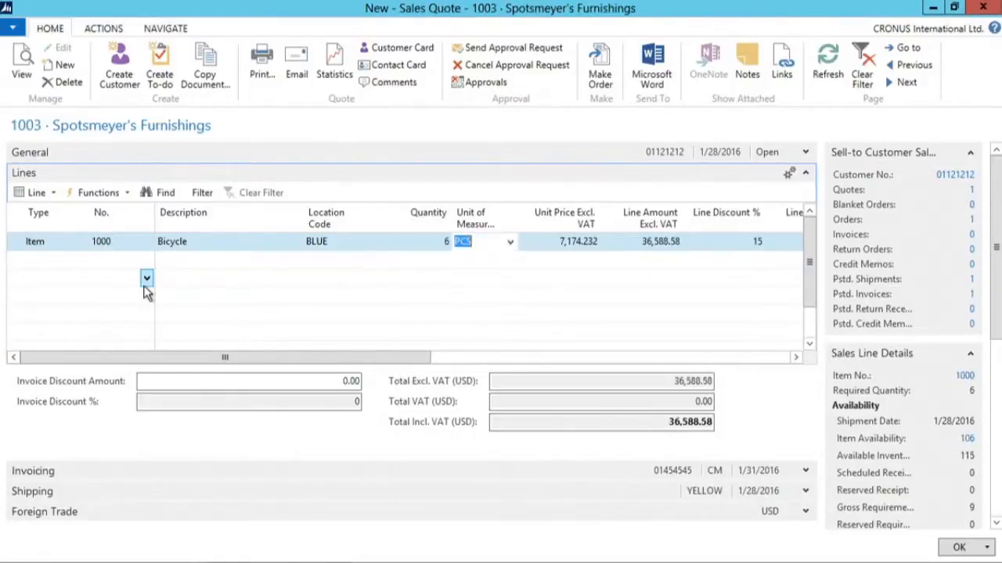
left_click_drag(375, 357, 682, 381)
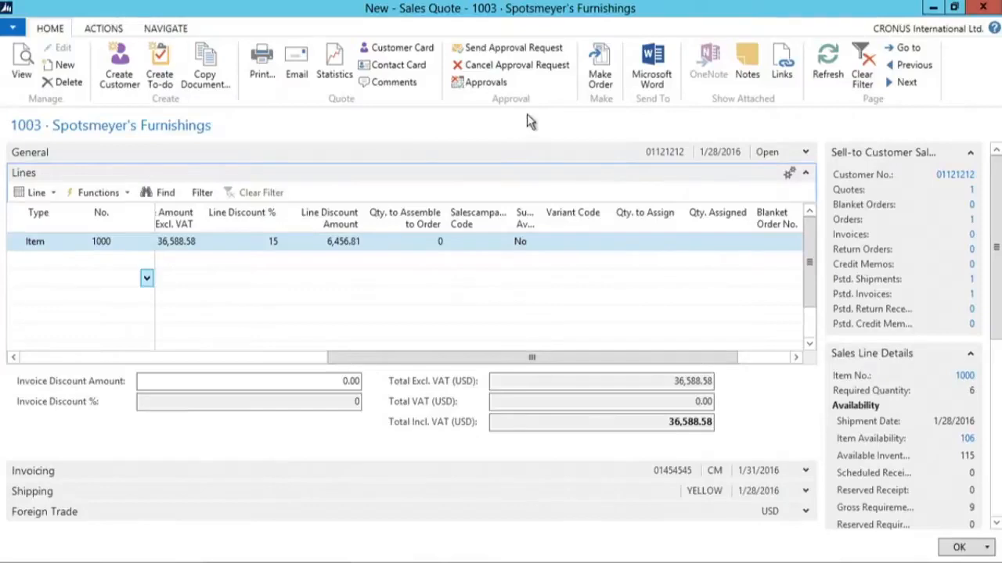
- Convert the sales quote to a sales order and confirm
left_click(601, 78)
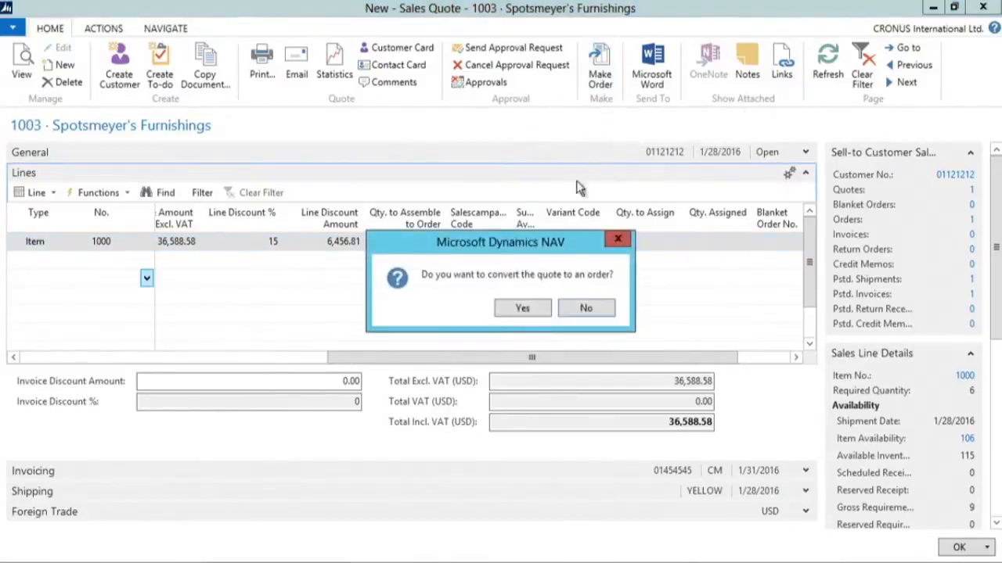
left_click(531, 309)
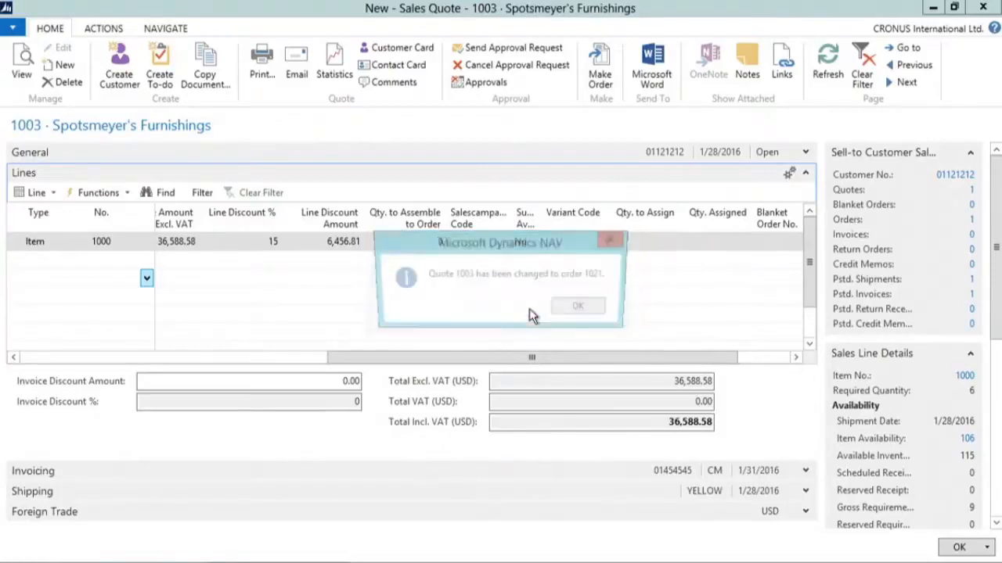
left_click(582, 308)
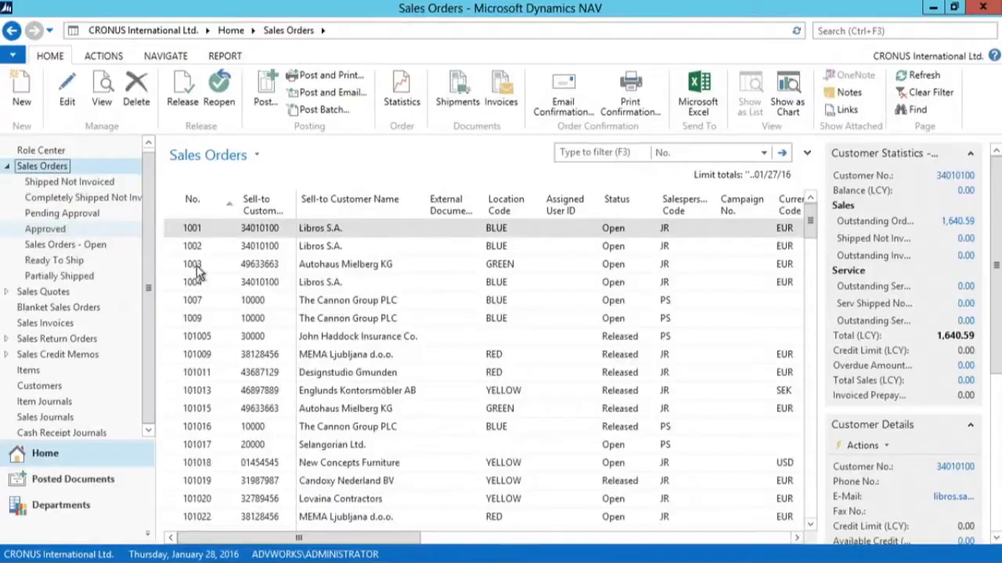
- Open the new sales order for Spotsmeyer's Furnishings and enter the customer's external document number
left_click(219, 321)
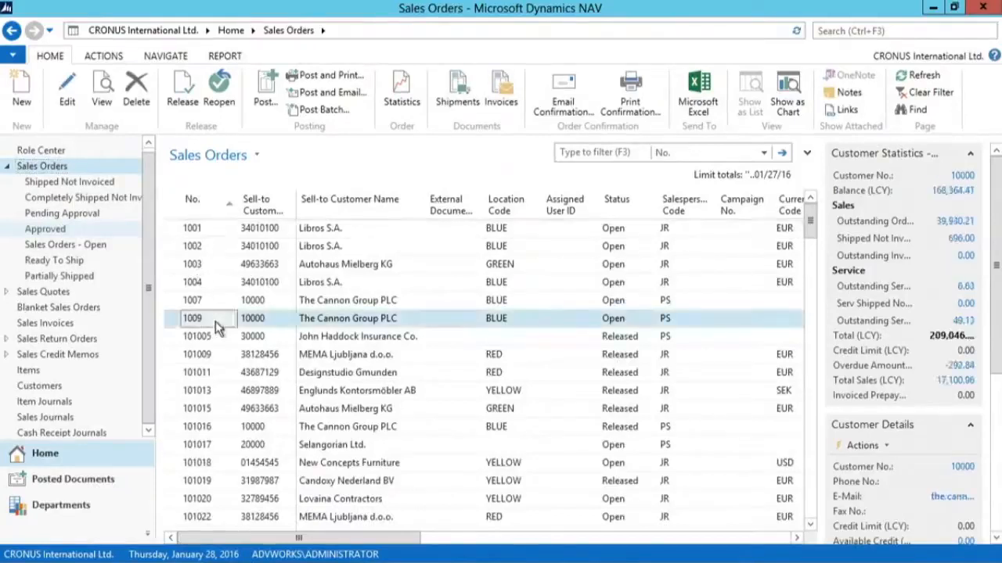
scroll(217, 323, "down", 4)
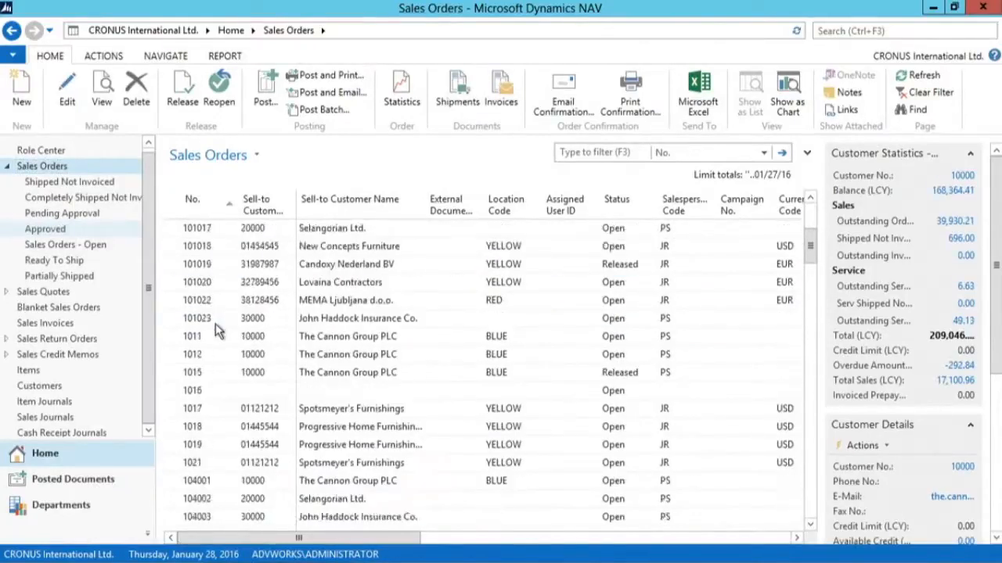
double_click(230, 465)
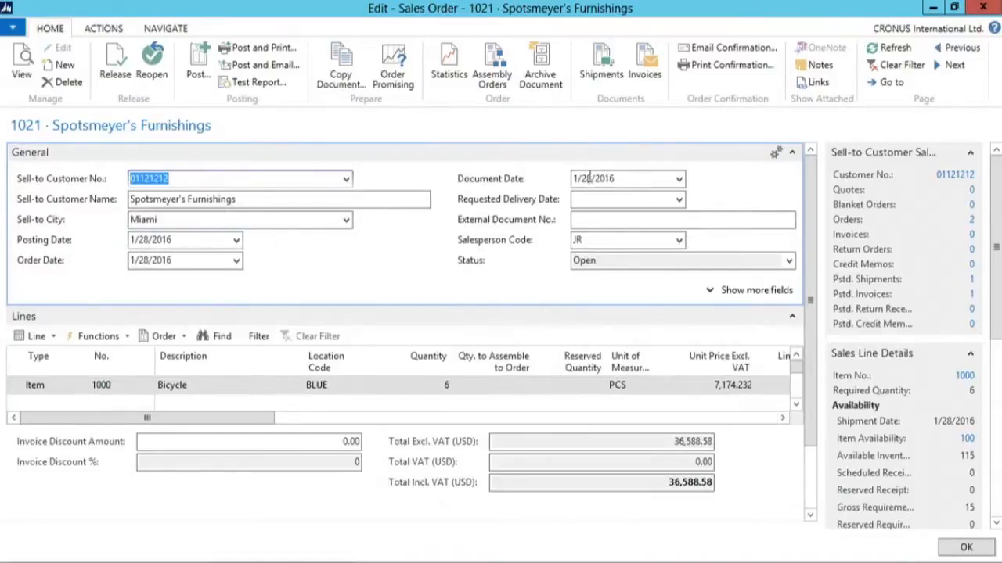
left_click(595, 220)
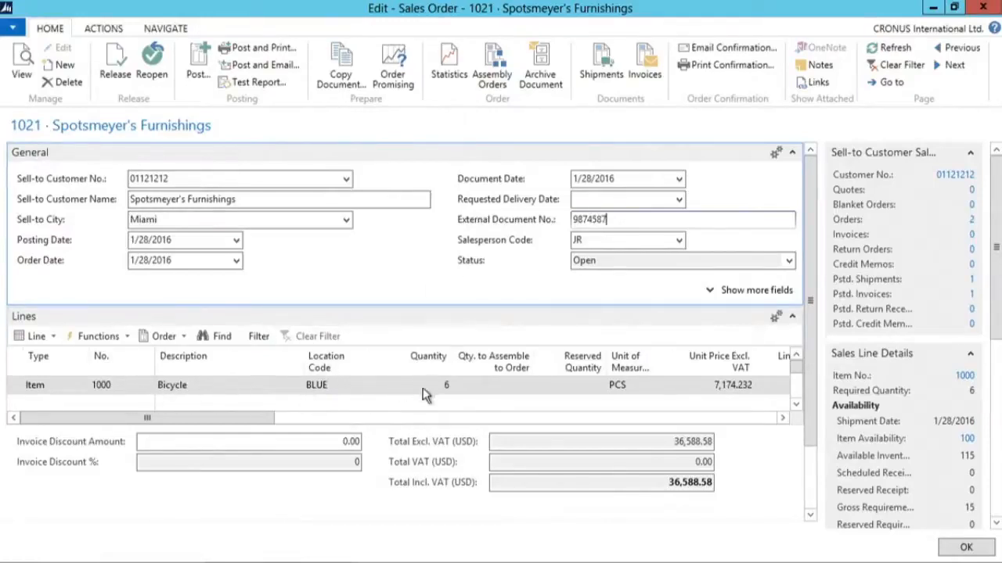
- Post the sales order for Spotsmeyer's Furnishings as a shipment only
left_click_drag(257, 418, 545, 443)
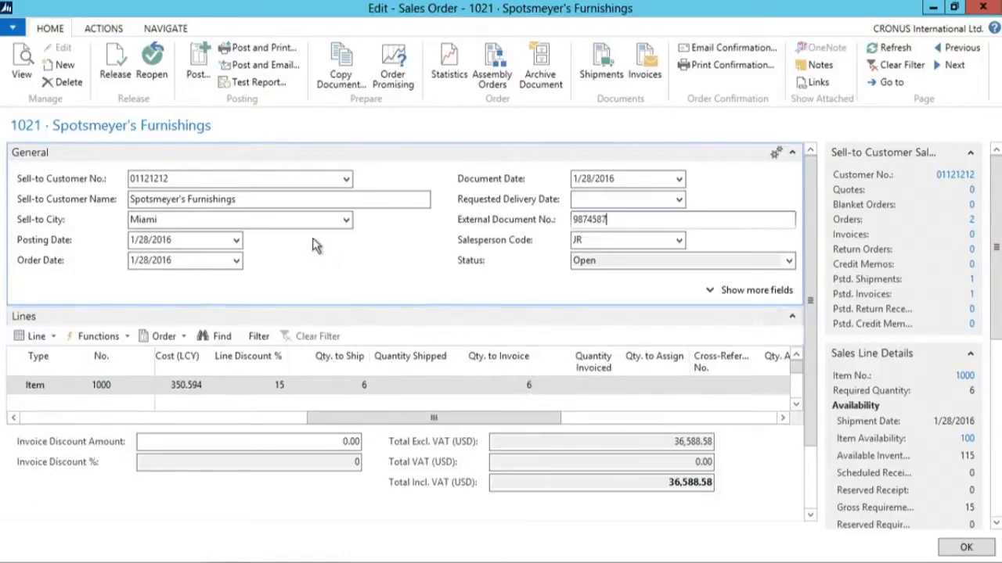
left_click(198, 67)
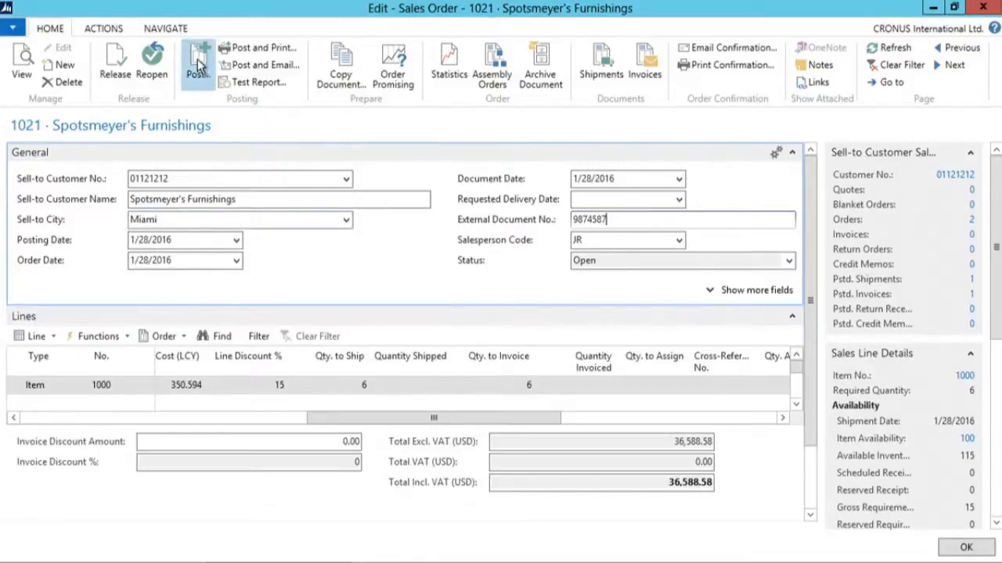
left_click(486, 265)
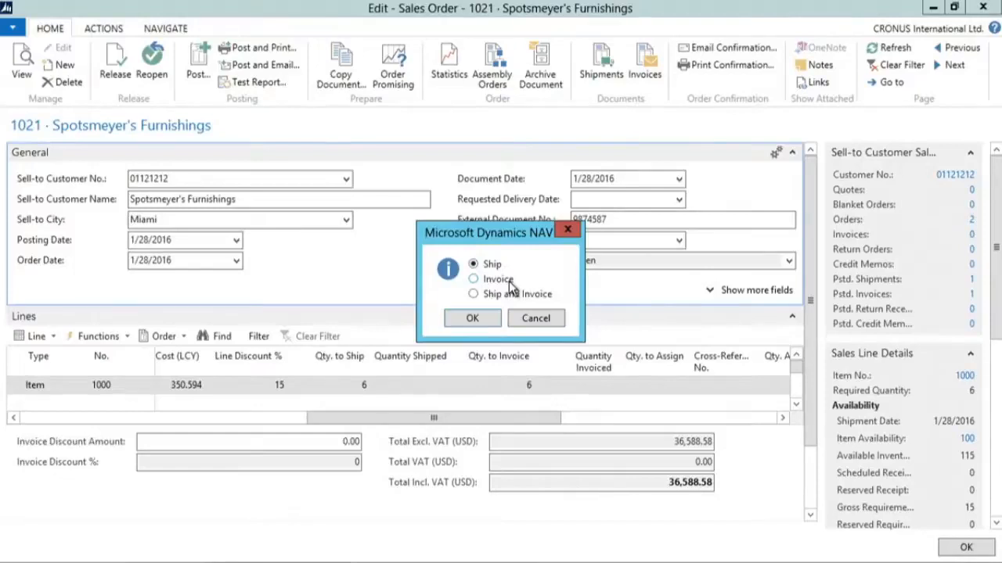
left_click(469, 318)
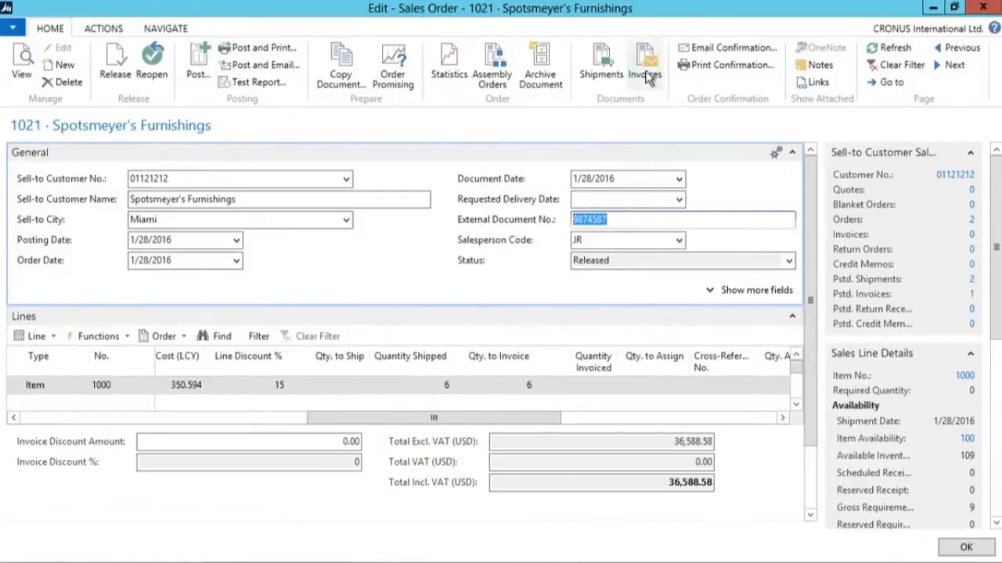
- Open and review the posted sales shipment for the order
left_click(600, 60)
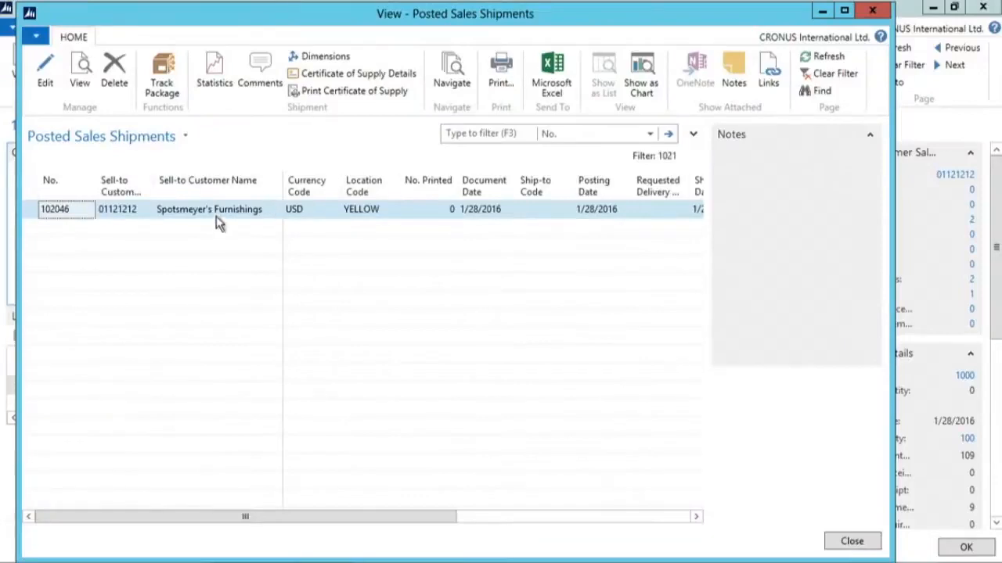
left_click(80, 69)
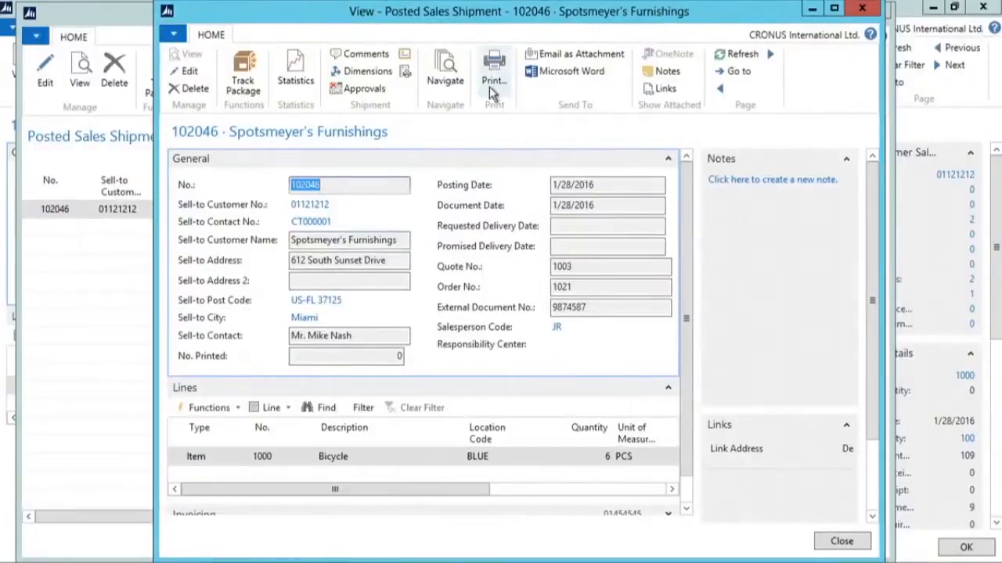
key("Escape")
key("Escape")
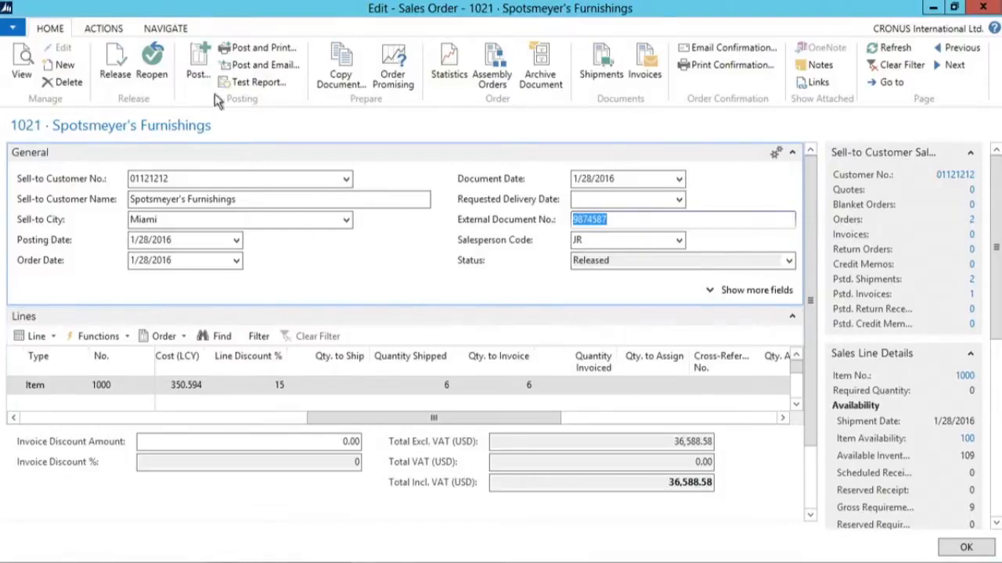
- Post the invoice for the shipped sales order and close the order
left_click(198, 65)
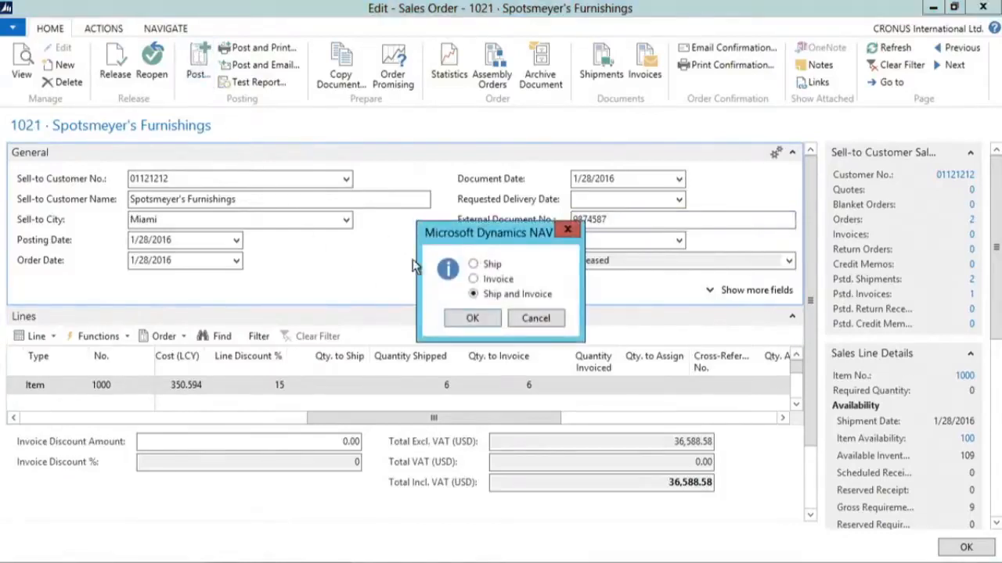
left_click(472, 279)
left_click(473, 320)
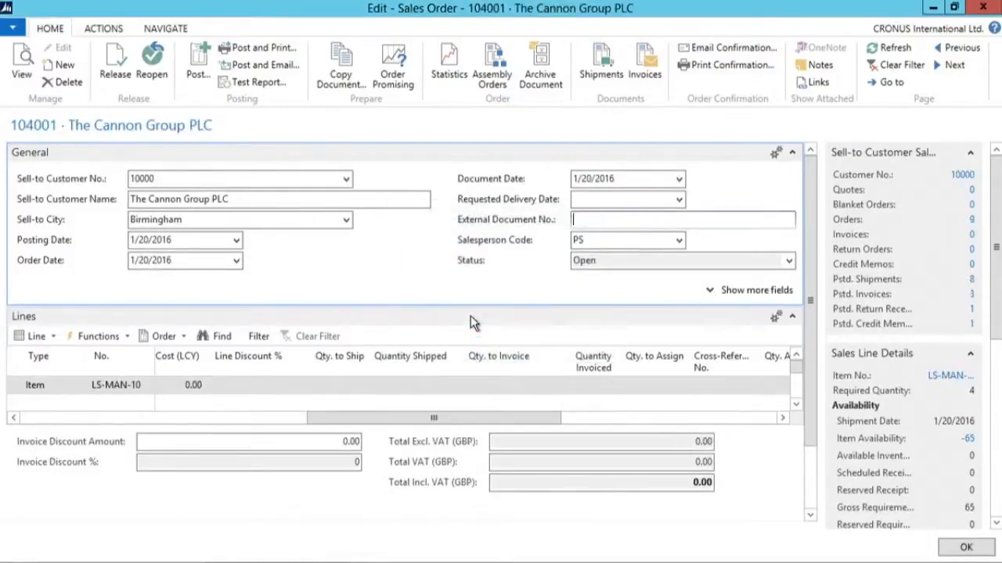
left_click(983, 7)
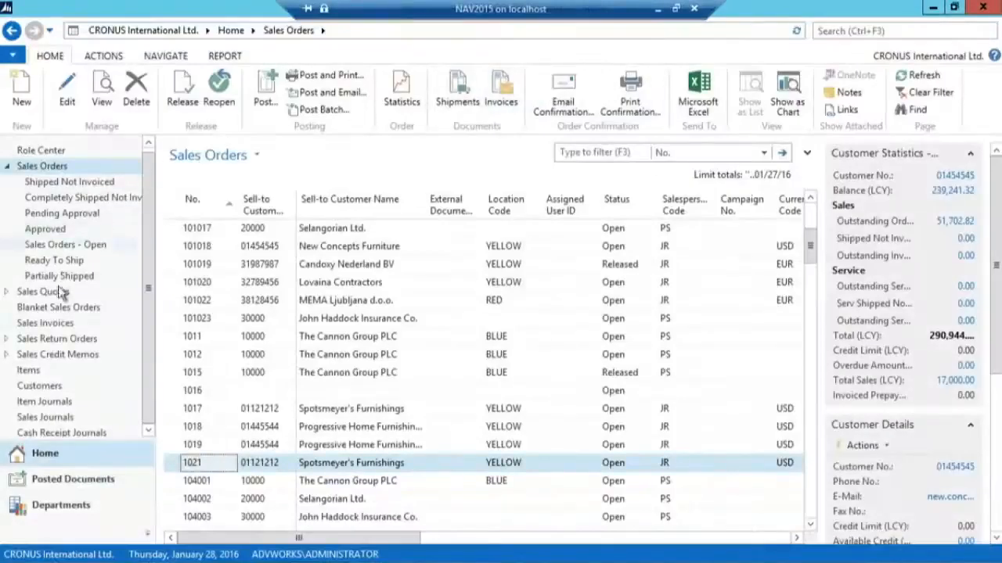
- Open posted sales invoice 103033 for Spotsmeyer's Furnishings and review its statistics
left_click(45, 479)
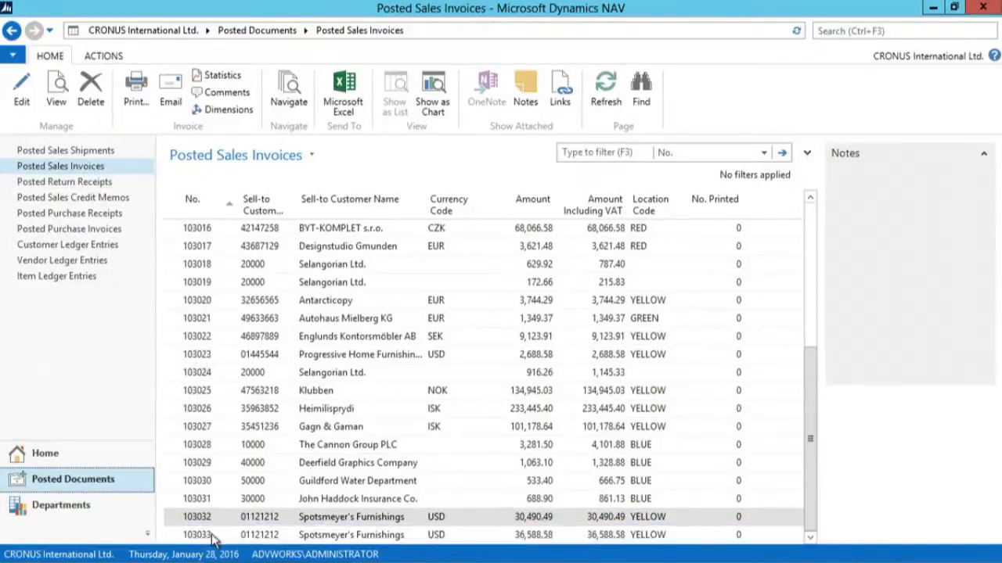
double_click(216, 534)
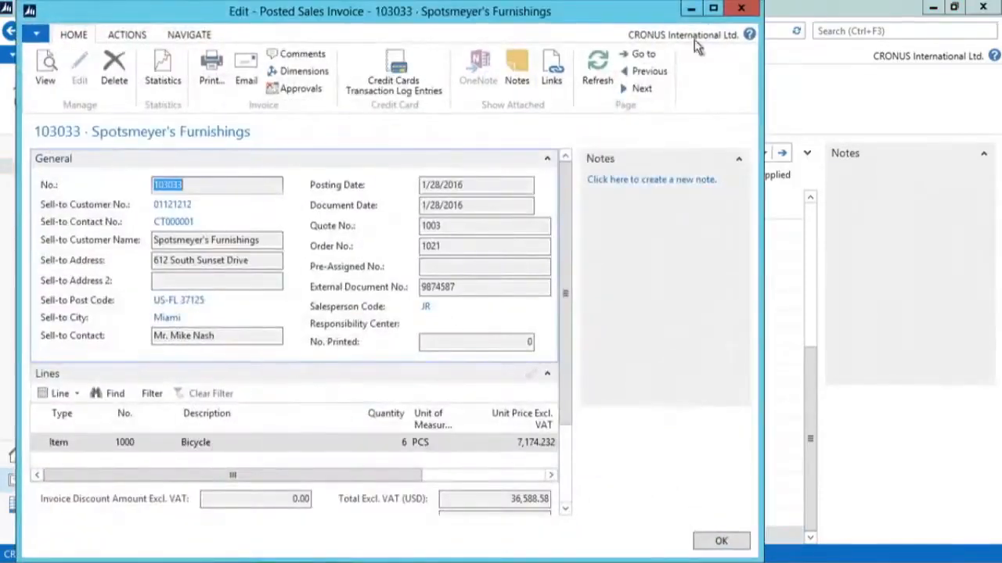
left_click(713, 8)
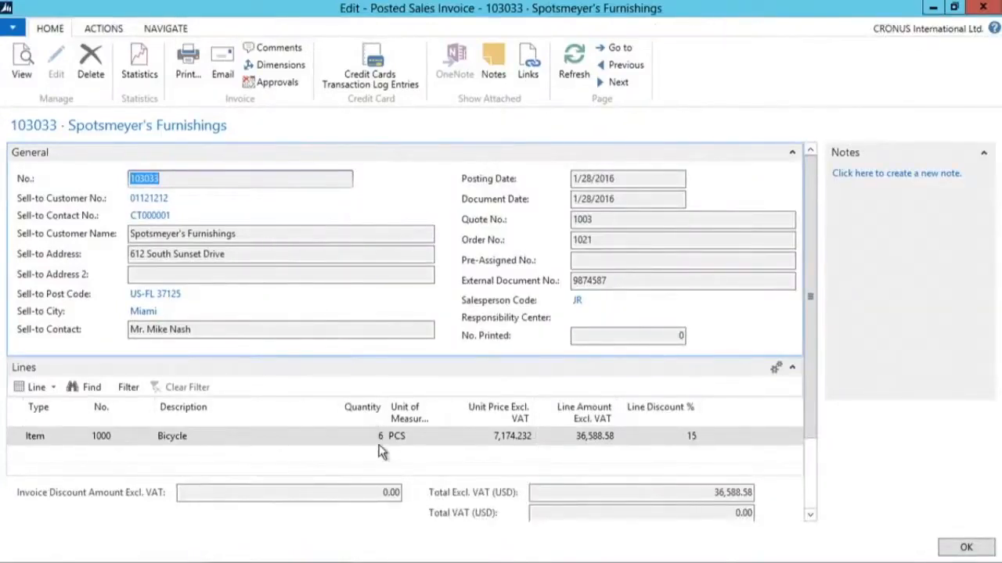
left_click_drag(810, 354, 806, 317)
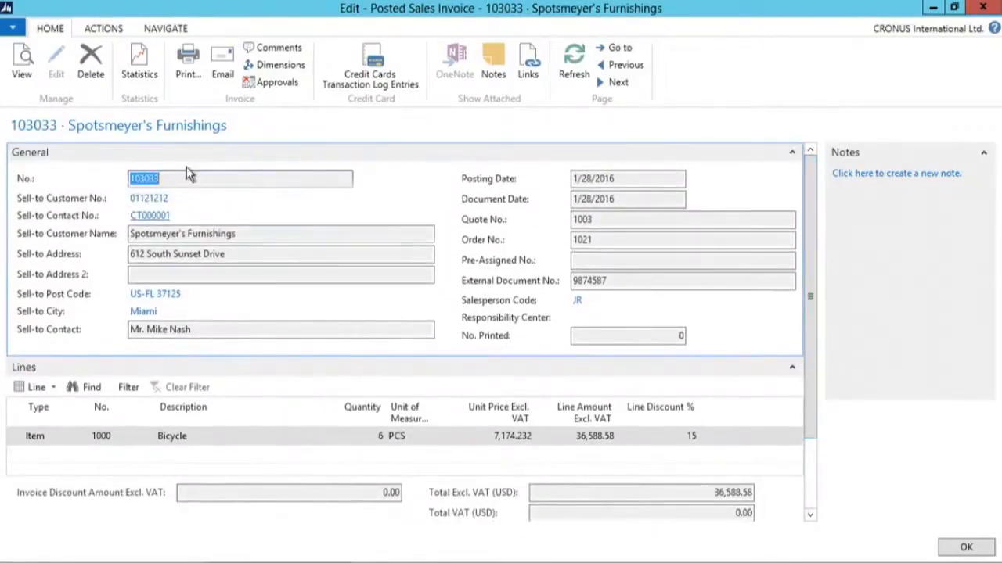
left_click(137, 71)
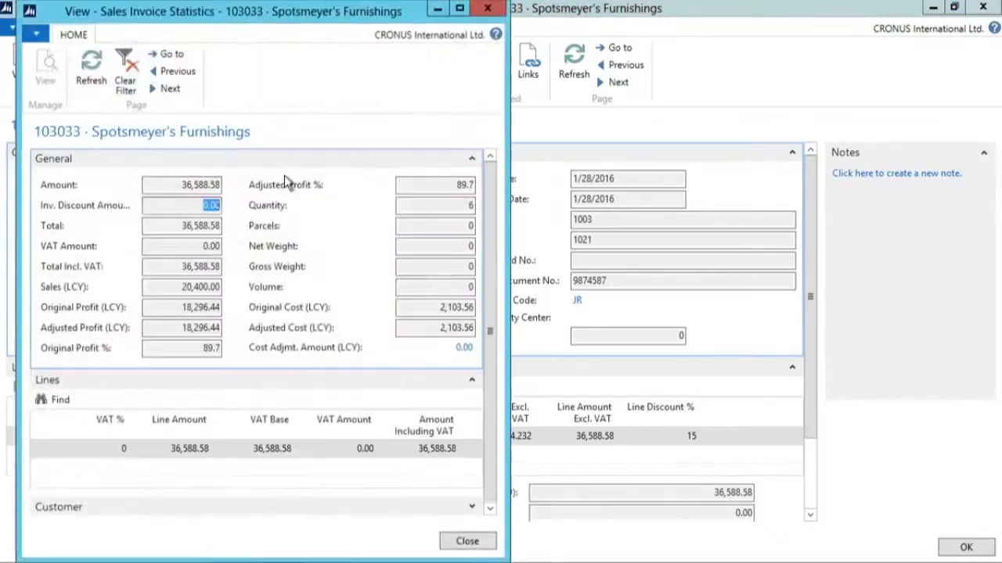
left_click(490, 9)
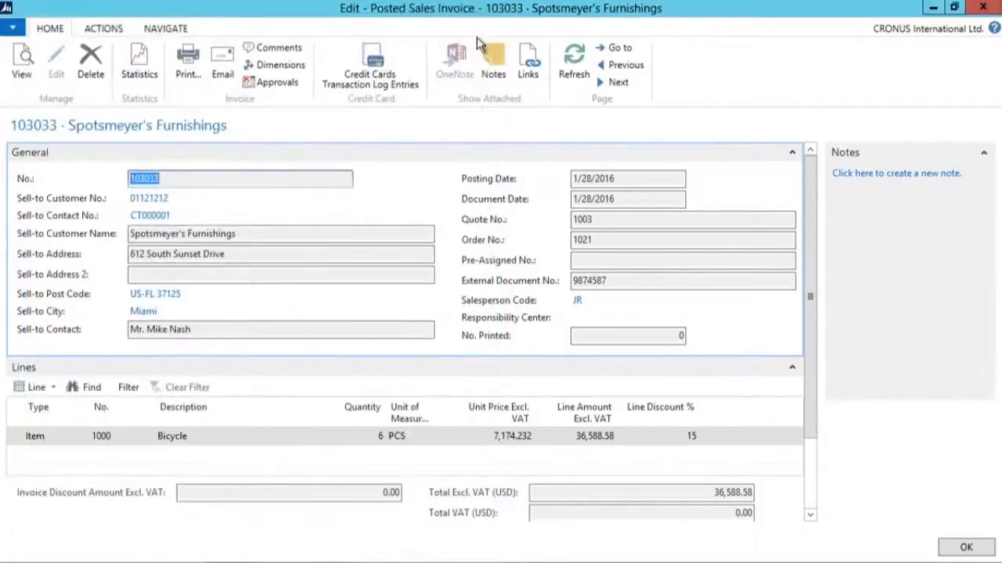
- Preview the printed sales invoice for posted invoice 103033
left_click(188, 67)
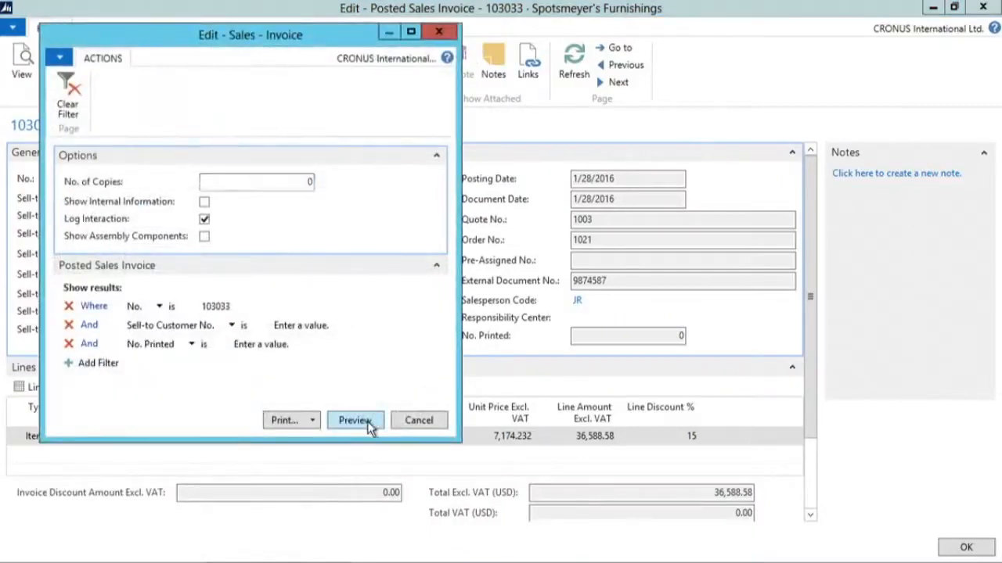
left_click(365, 423)
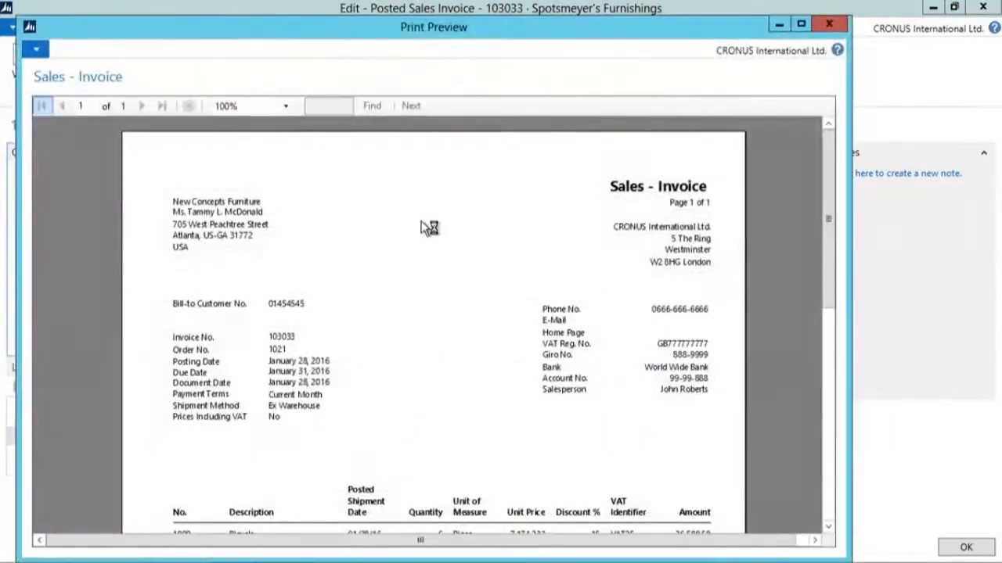
scroll(430, 220, "down", 1)
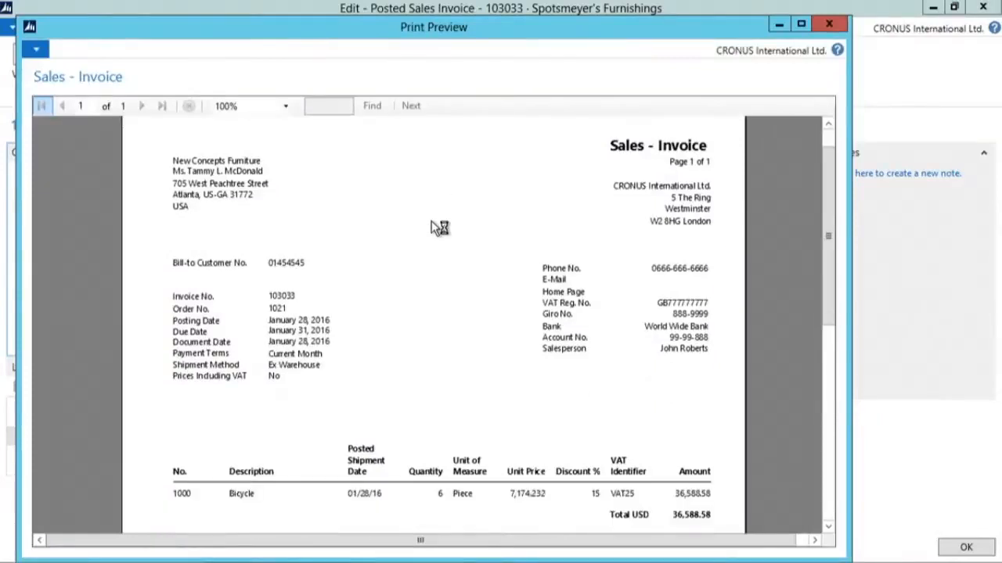
scroll(431, 221, "down", 6)
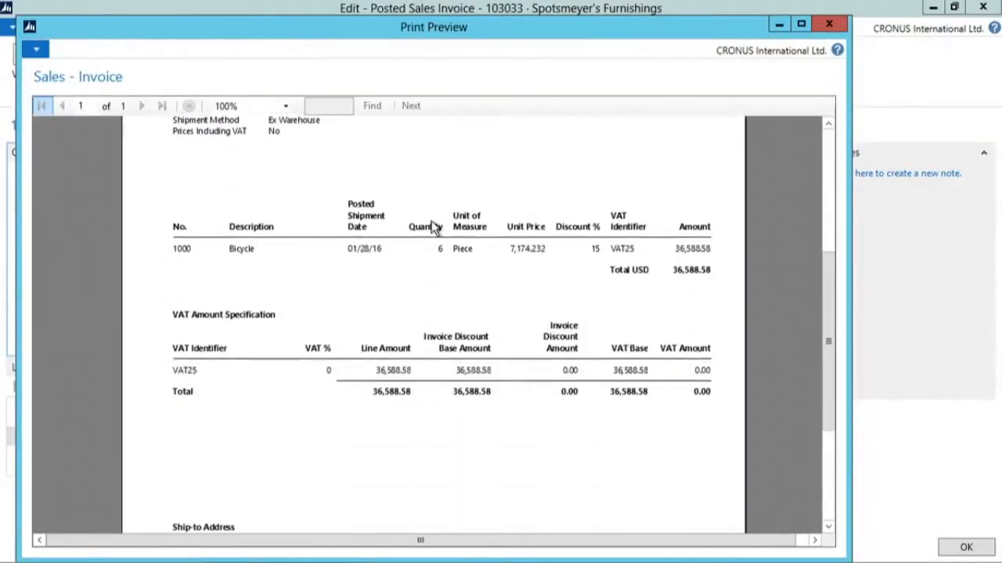
scroll(433, 225, "down", 4)
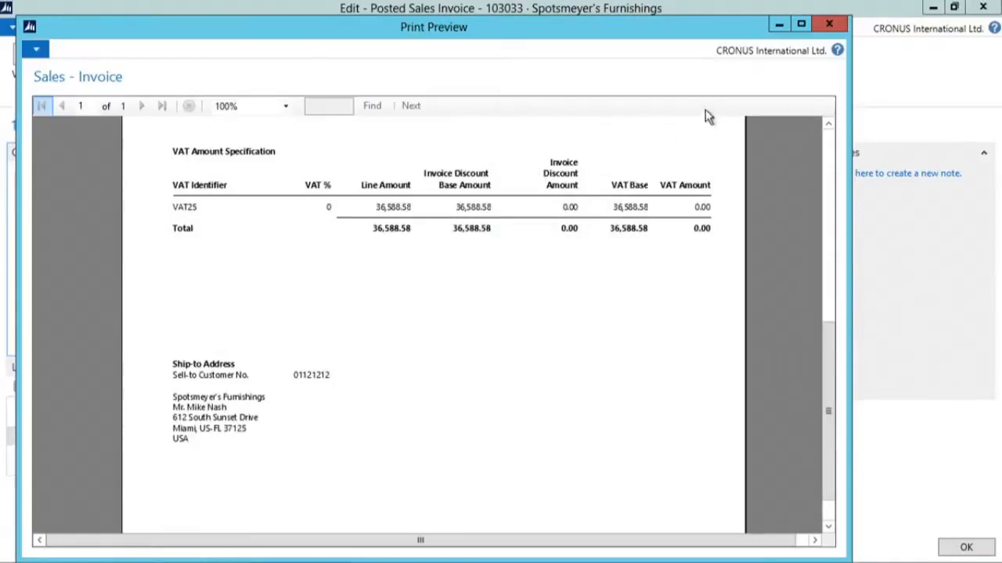
left_click(830, 25)
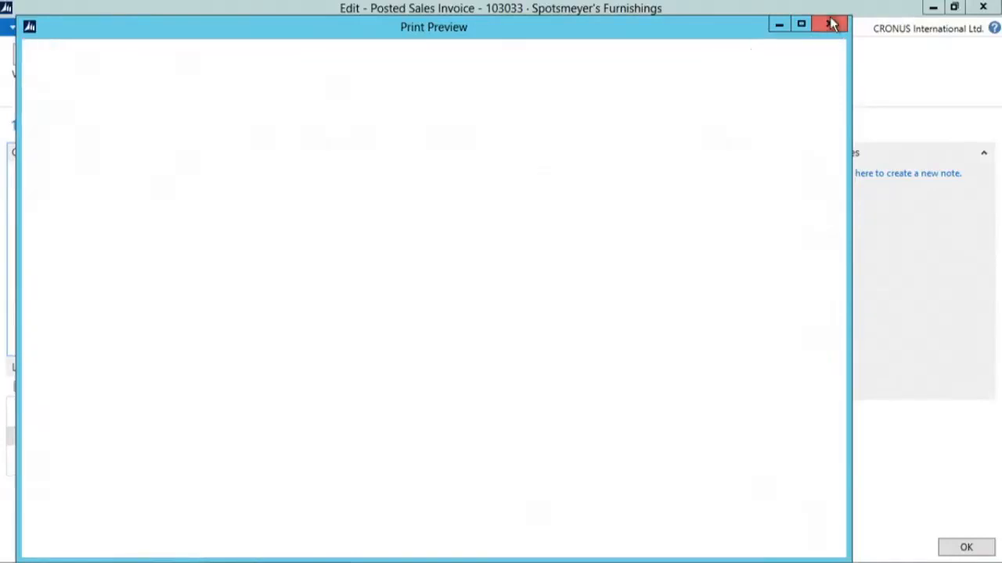
- Draft an email of the posted invoice with the message 'Hi,' and cancel it
left_click(223, 71)
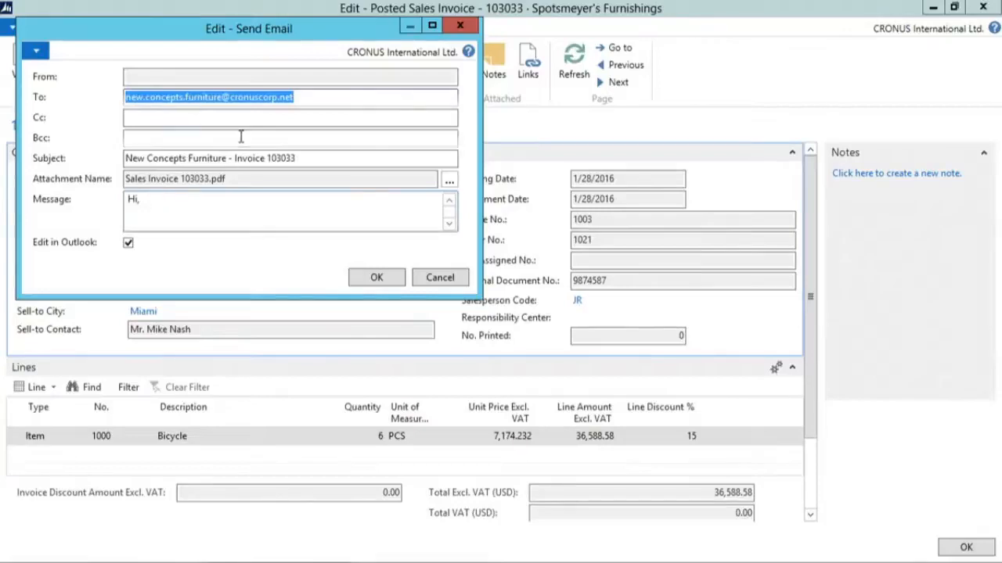
left_click(150, 219)
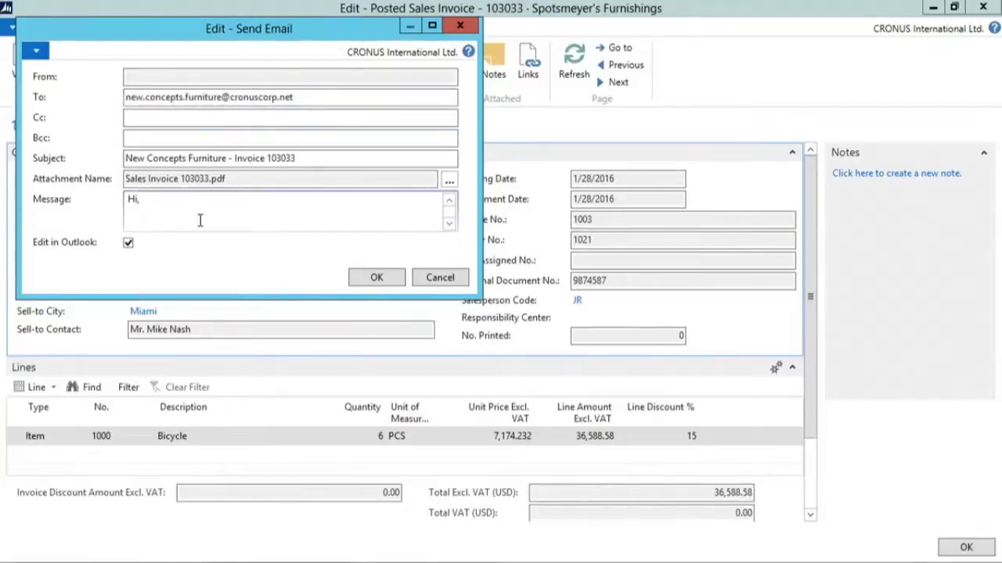
type("Hi,")
key("Return")
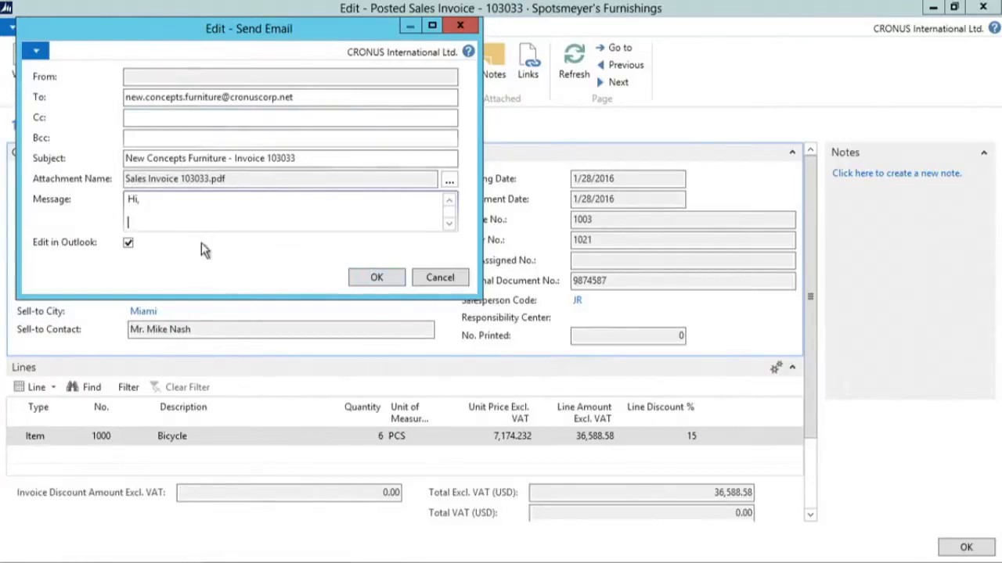
left_click(436, 280)
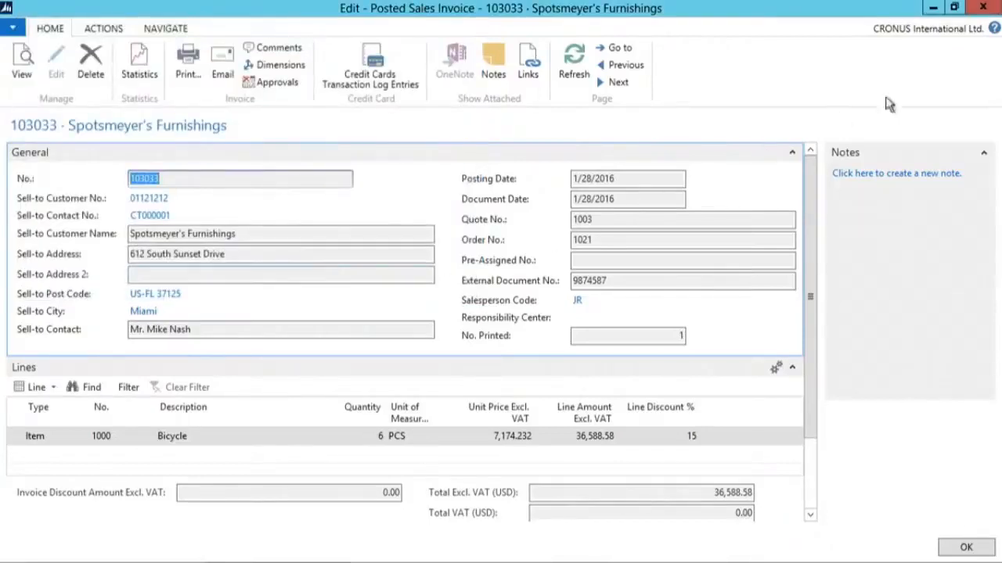
- Navigate from posted invoice 103033 to review its related G/L and customer ledger entries
left_click(983, 7)
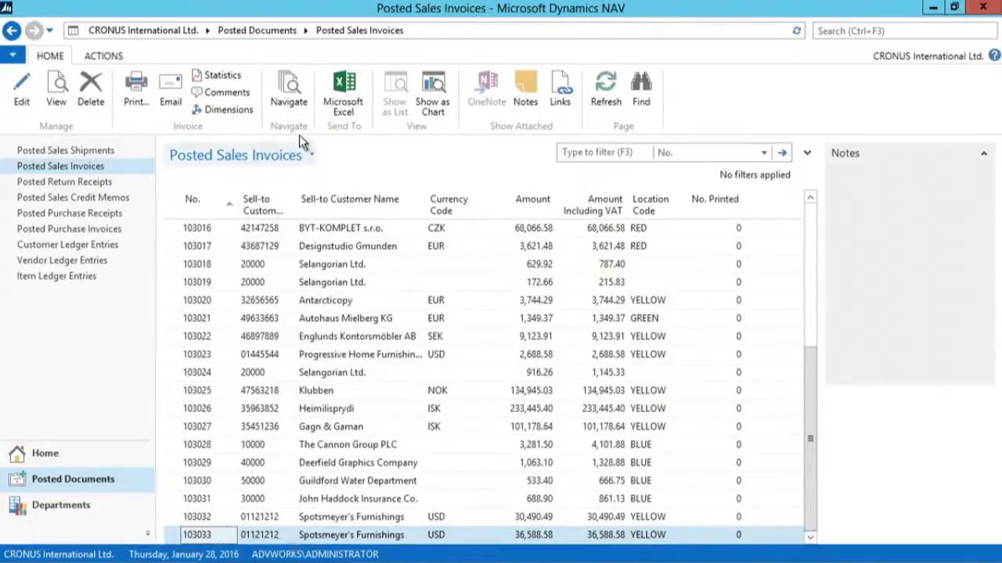
left_click(282, 93)
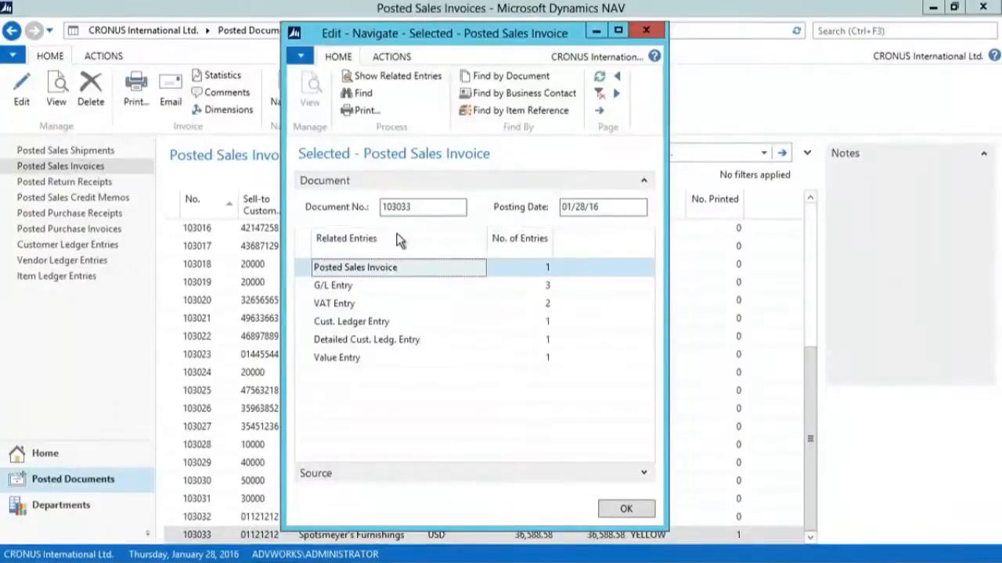
left_click(384, 291)
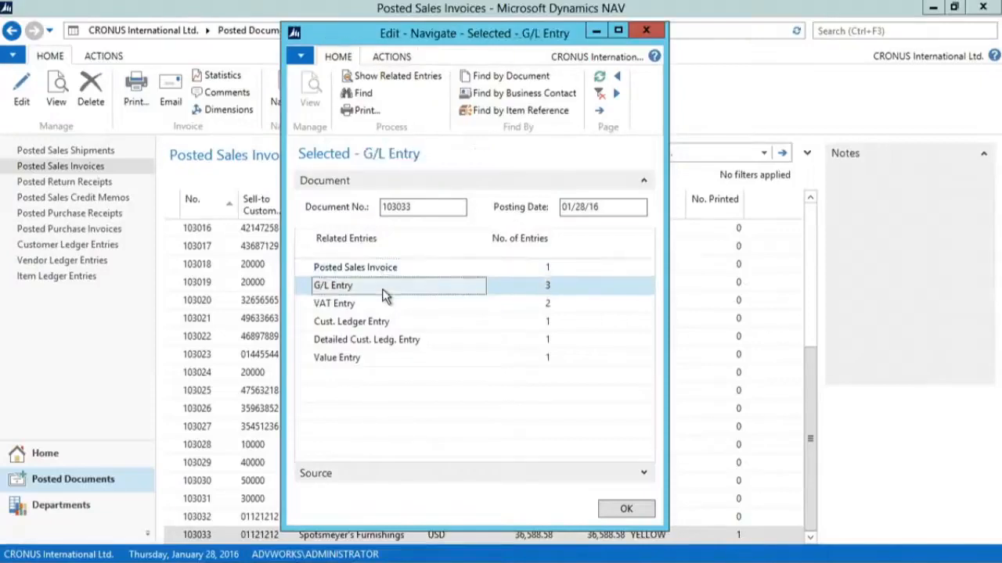
left_click(407, 78)
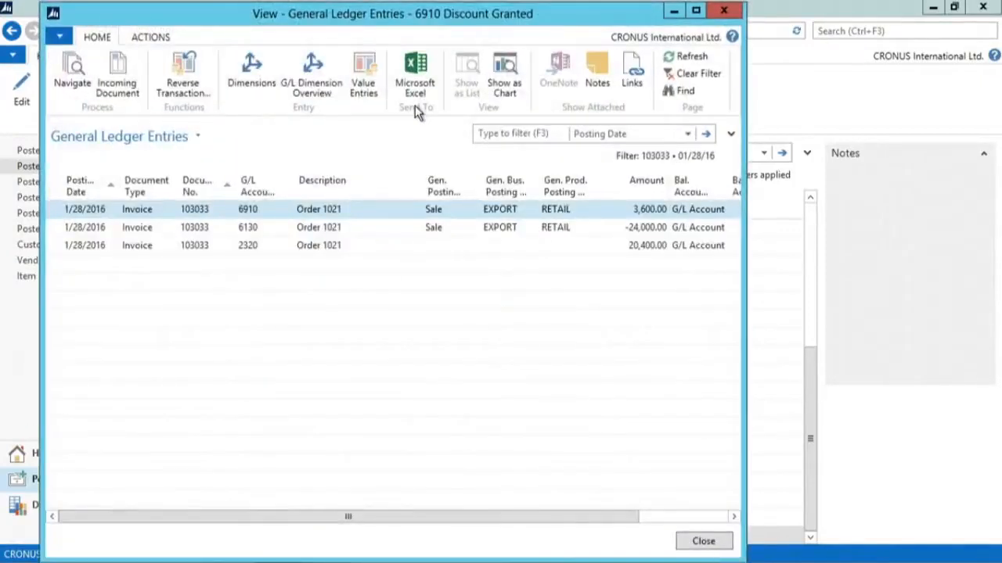
key("Escape")
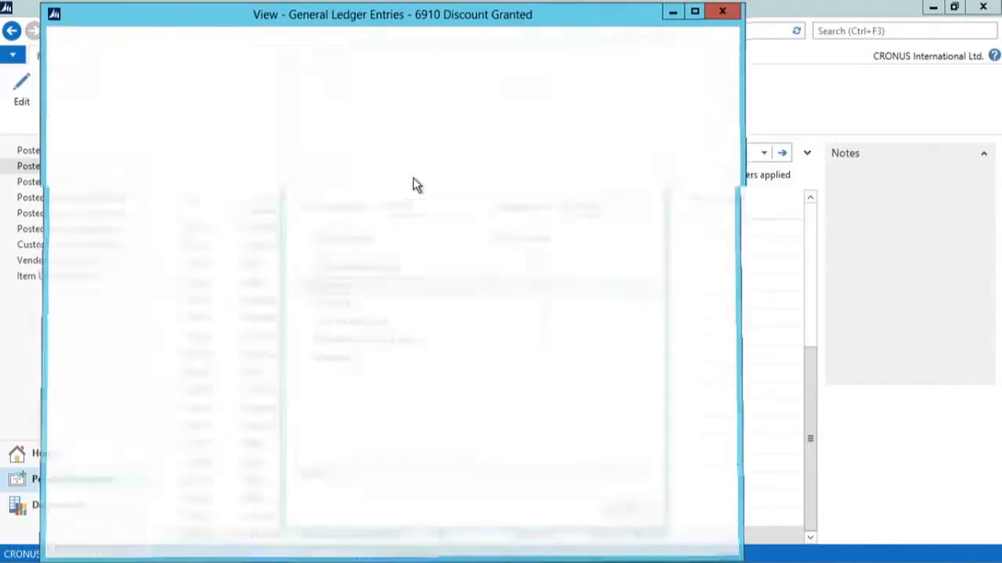
left_click(380, 324)
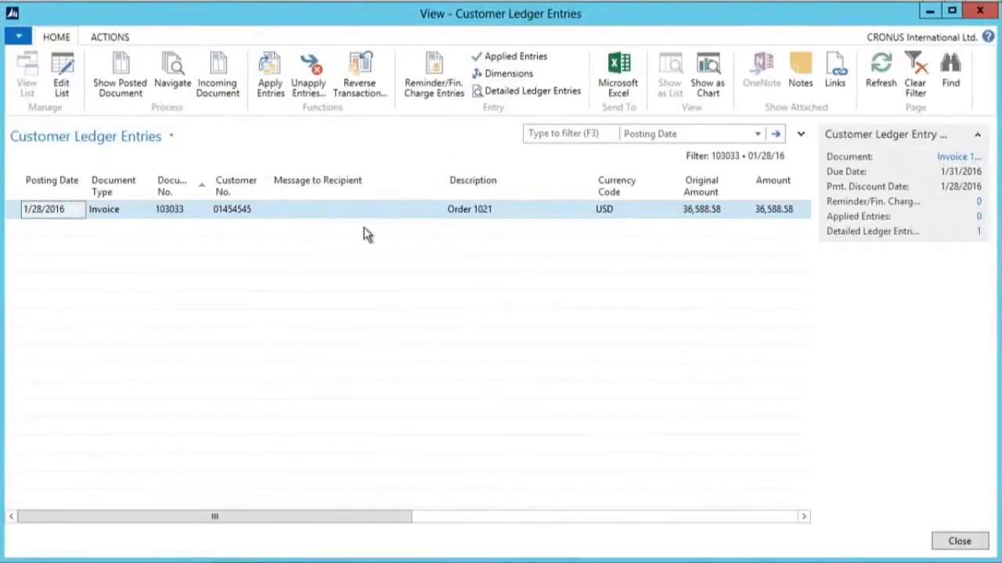
key("Escape")
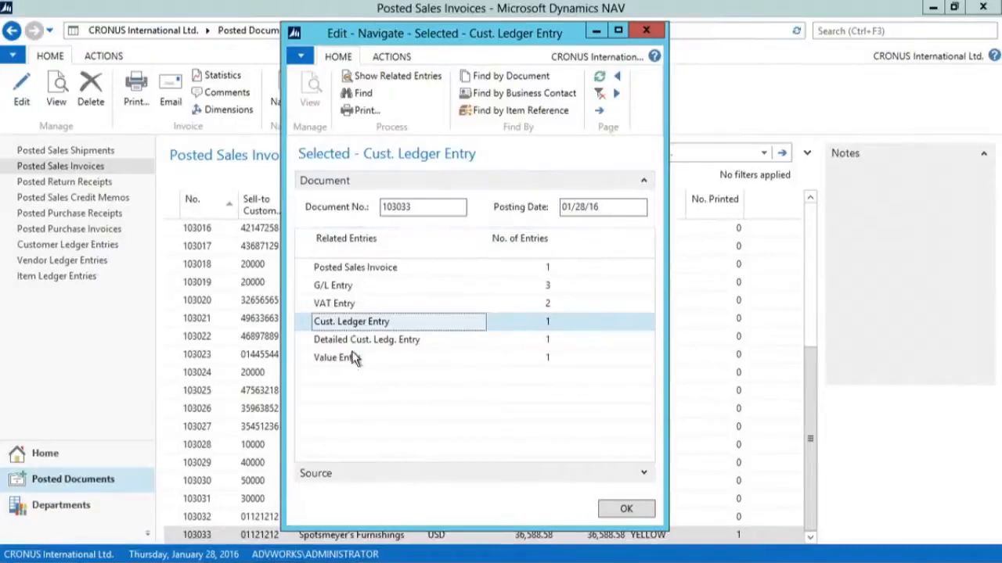
left_click(352, 359)
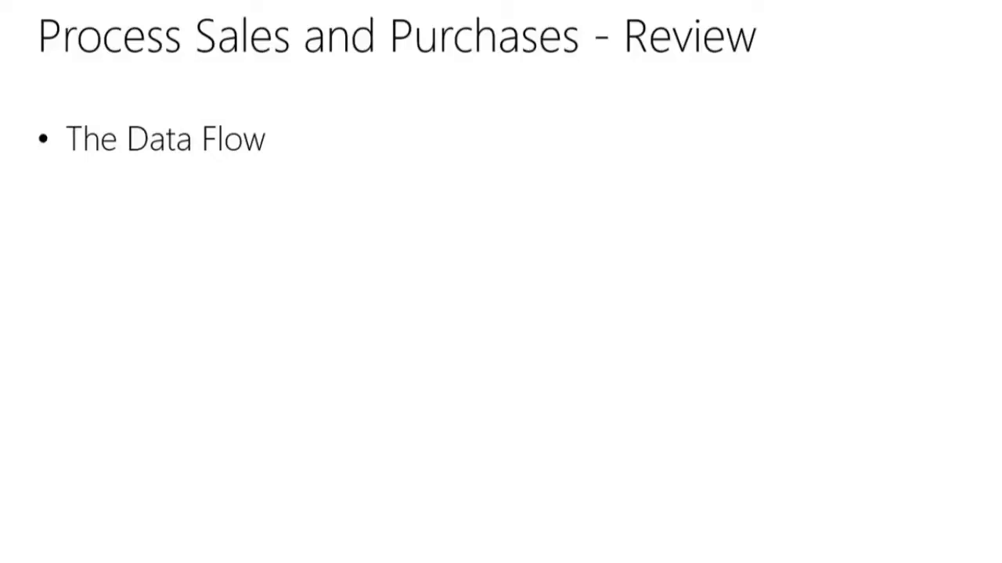
key("Right")
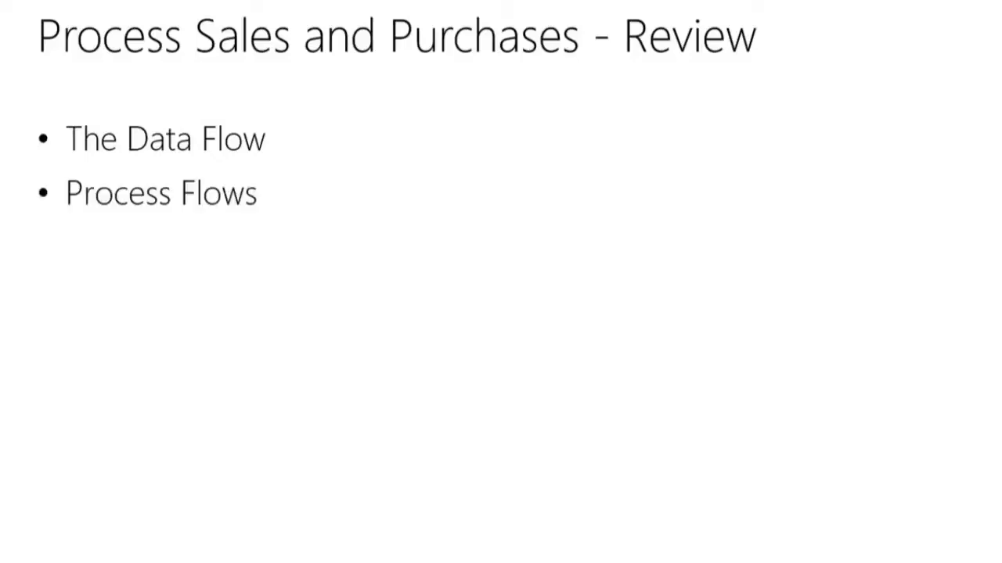